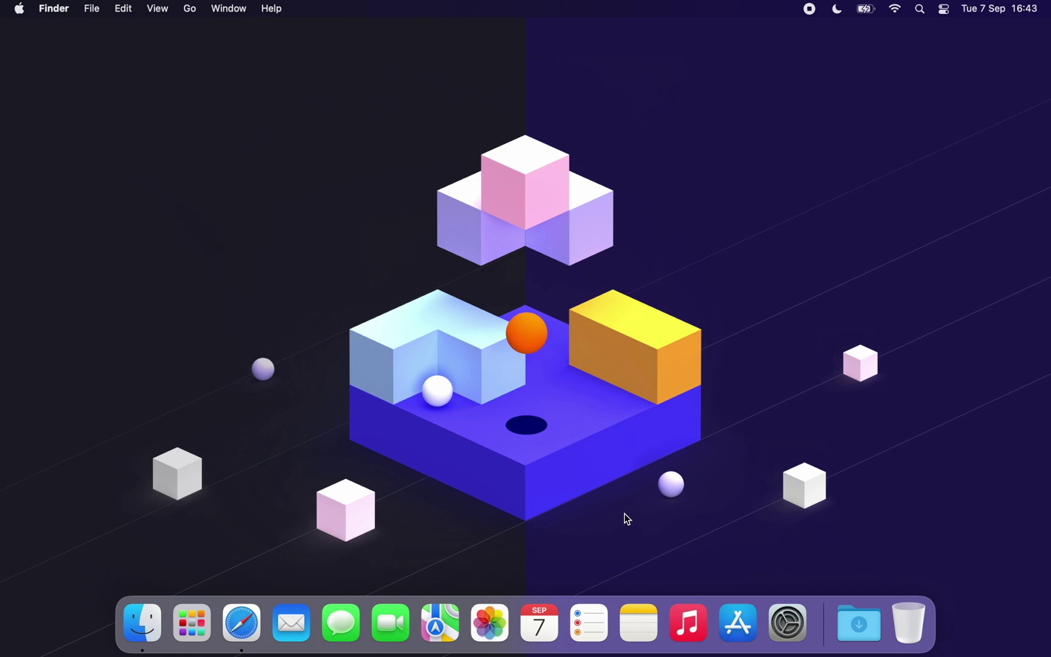
# - Open blocksy.local's Widgets editor from the dashboard and review the Main Sidebar blocks
pyautogui.click(241, 621)
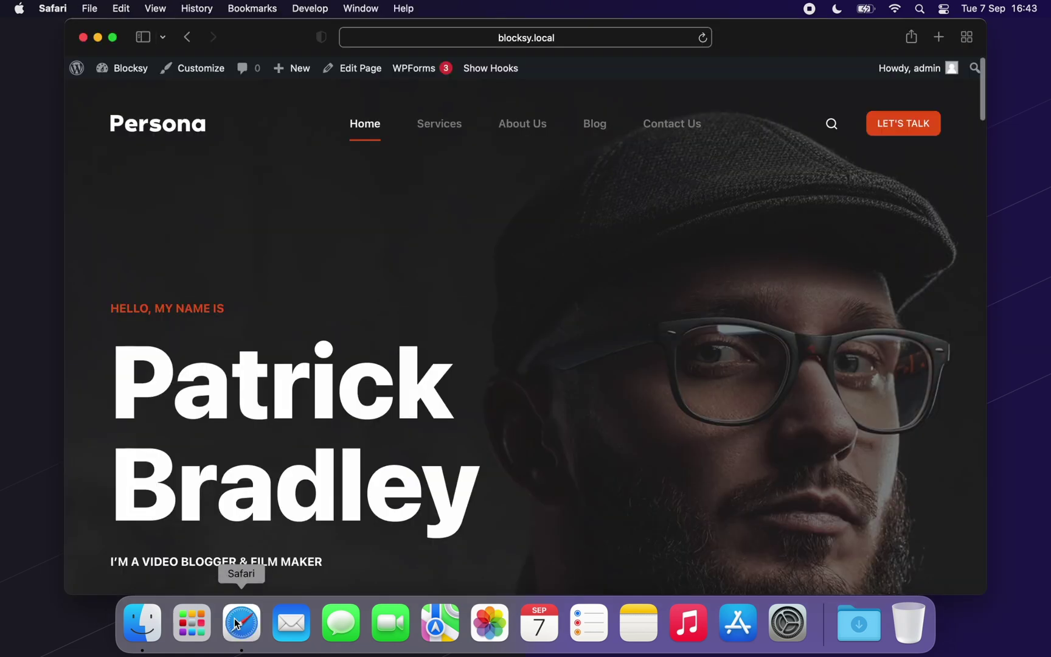
pyautogui.click(131, 69)
pyautogui.moveTo(118, 342)
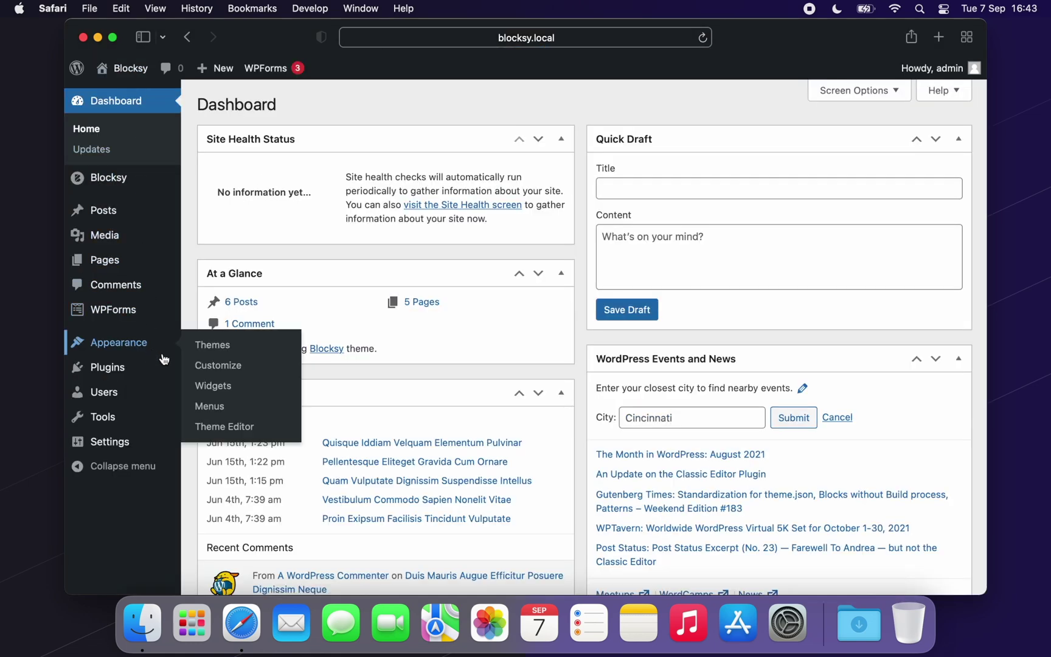
pyautogui.click(213, 385)
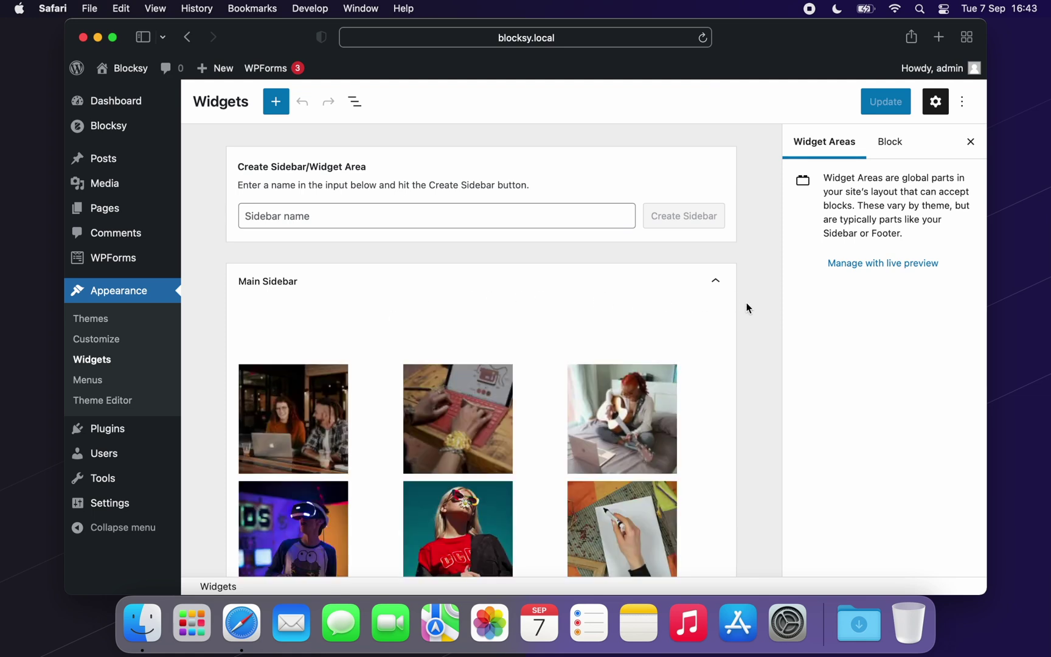
pyautogui.scroll(-3, 747, 303)
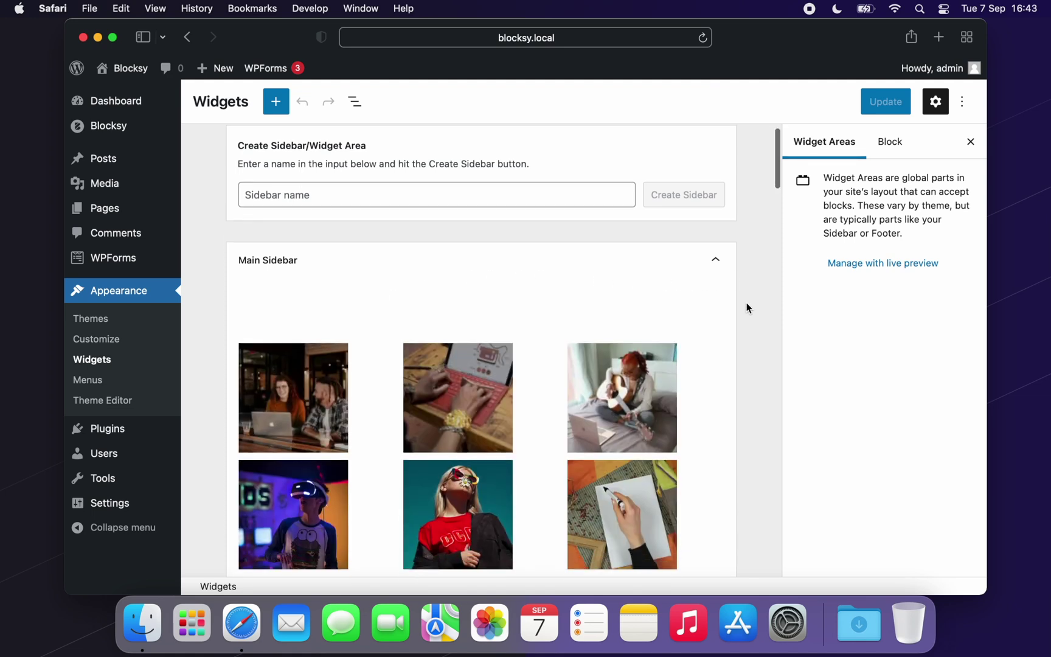
pyautogui.scroll(-3, 746, 302)
pyautogui.scroll(-3, 747, 302)
pyautogui.scroll(-3, 746, 303)
pyautogui.scroll(3, 746, 302)
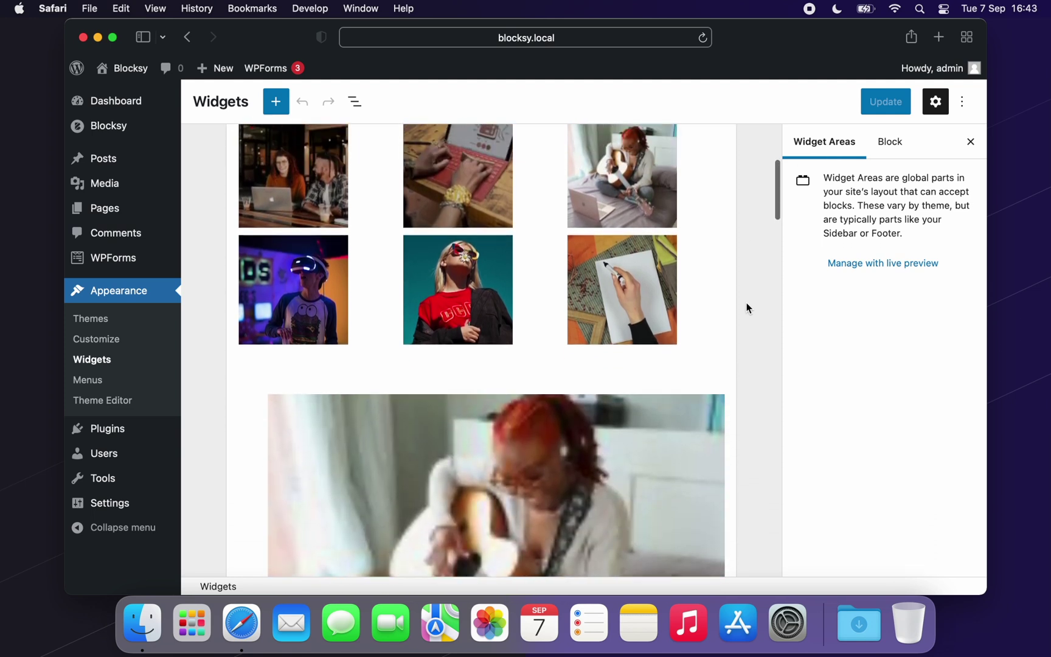
pyautogui.scroll(3, 746, 302)
pyautogui.scroll(2, 746, 302)
pyautogui.scroll(2, 746, 302)
pyautogui.scroll(1, 746, 302)
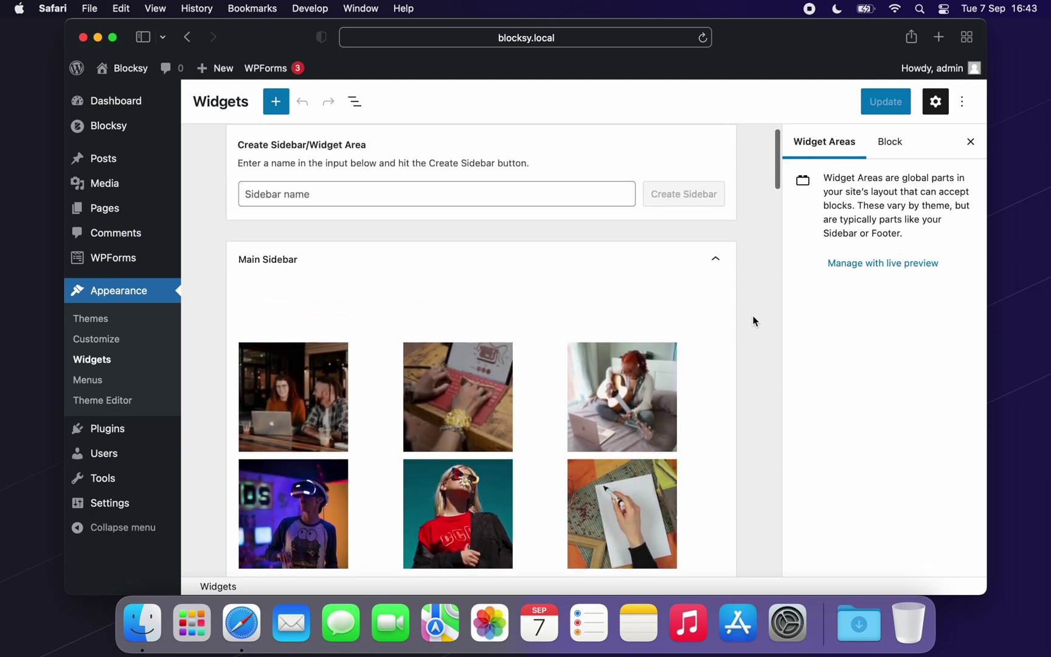
pyautogui.click(497, 201)
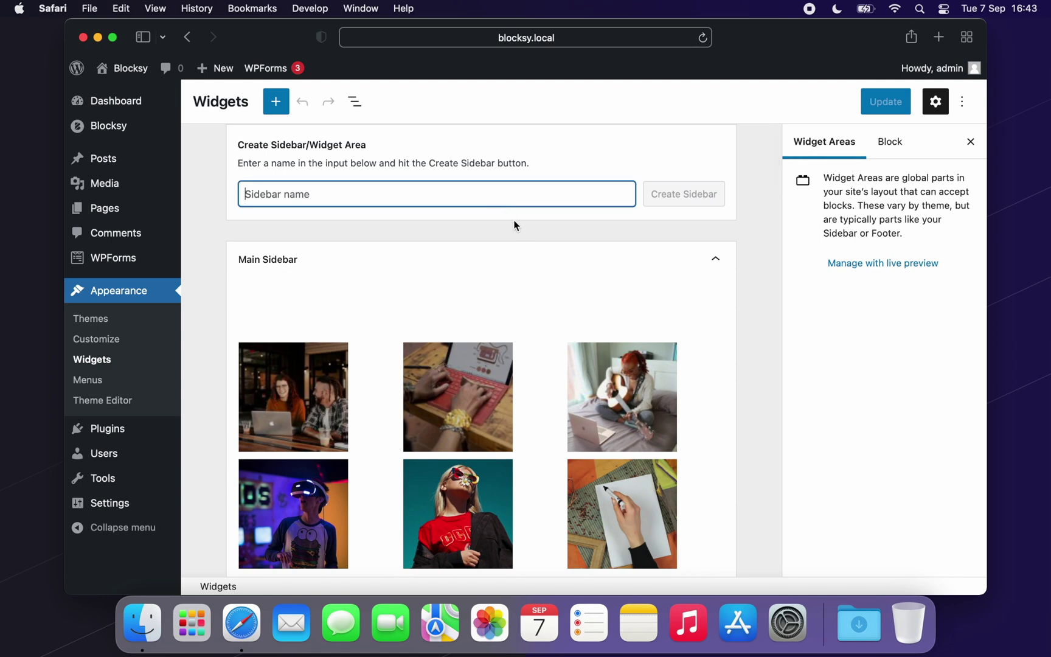
pyautogui.click(534, 228)
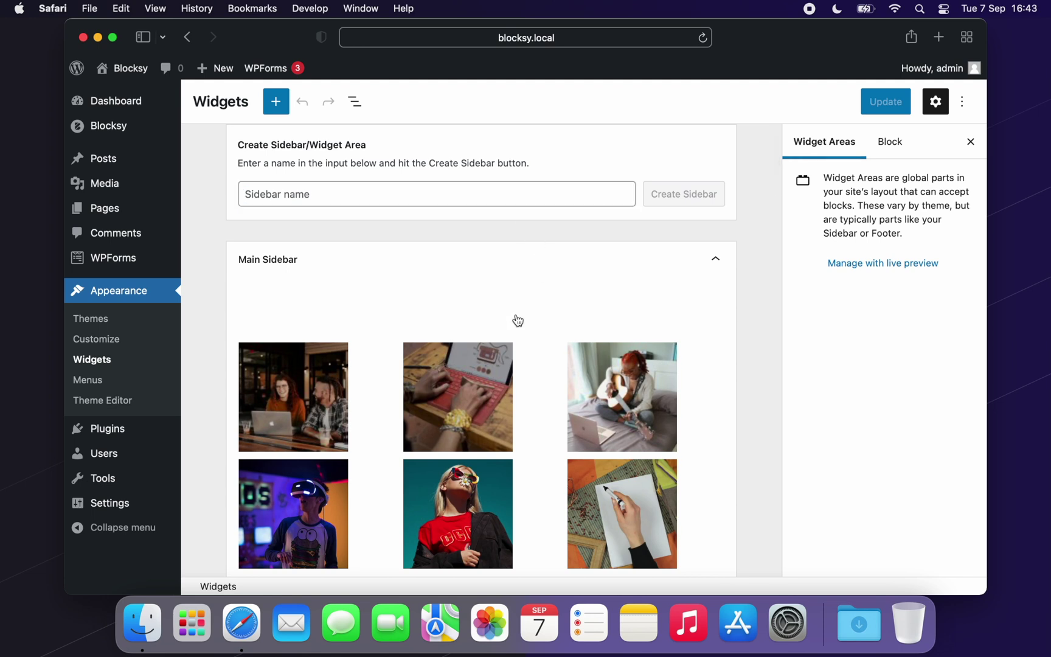
pyautogui.scroll(-3, 511, 323)
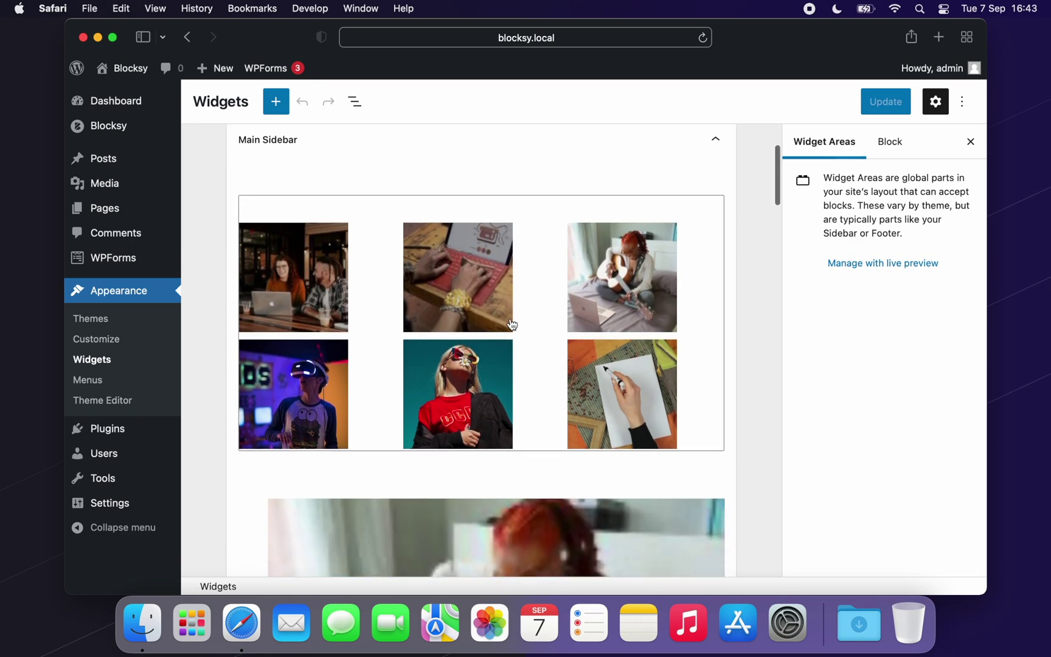
pyautogui.scroll(-5, 510, 322)
pyautogui.scroll(-5, 511, 323)
pyautogui.scroll(-5, 510, 322)
pyautogui.scroll(-5, 511, 323)
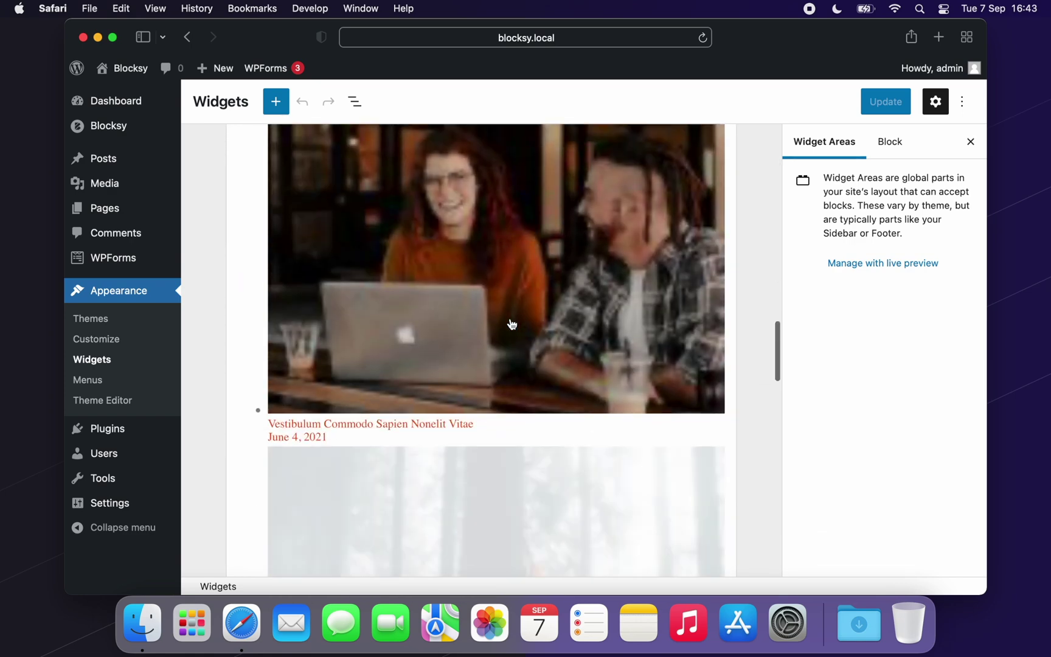
pyautogui.scroll(-5, 510, 323)
pyautogui.scroll(-5, 510, 323)
pyautogui.scroll(-5, 511, 322)
pyautogui.scroll(-5, 511, 323)
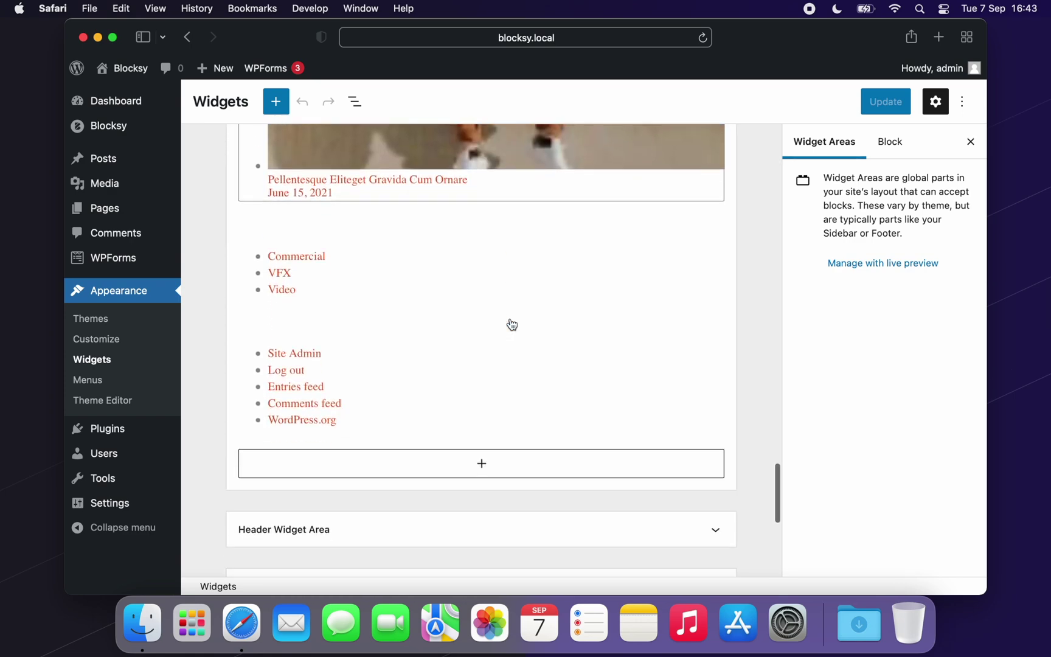
pyautogui.scroll(-3, 510, 323)
# - Add a paragraph block with white text to the end of Main Sidebar
pyautogui.click(485, 402)
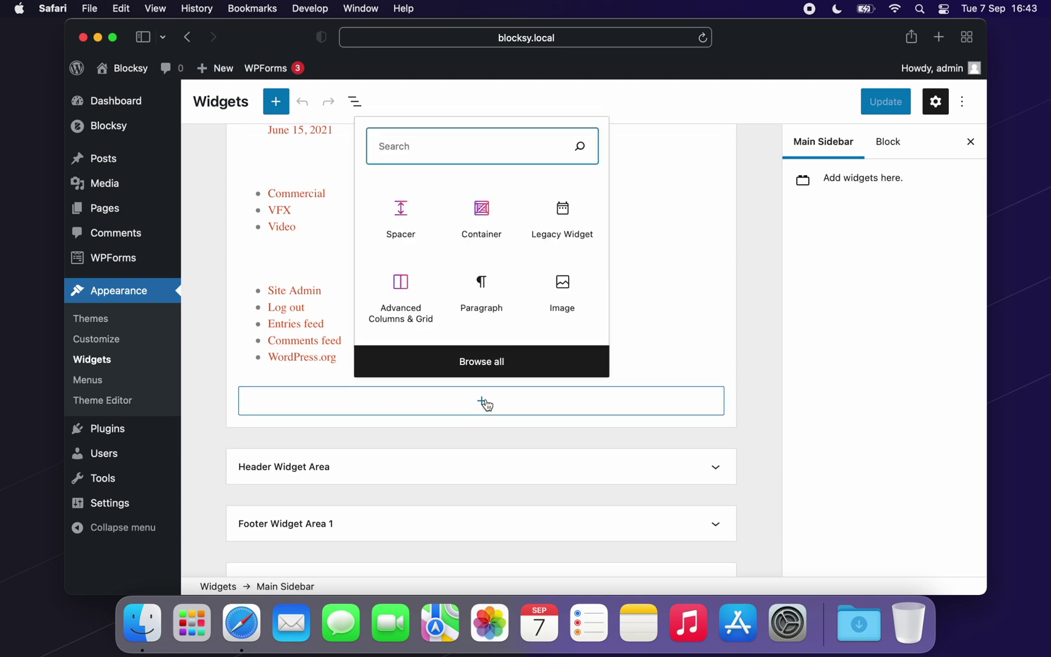
pyautogui.click(480, 291)
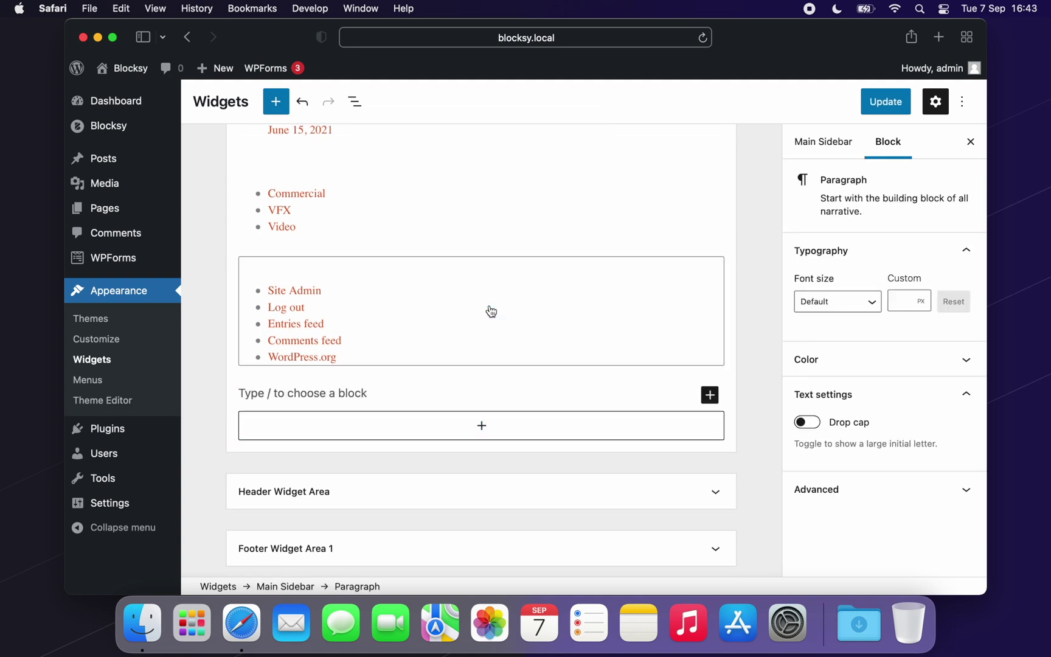
pyautogui.write('Hello World!')
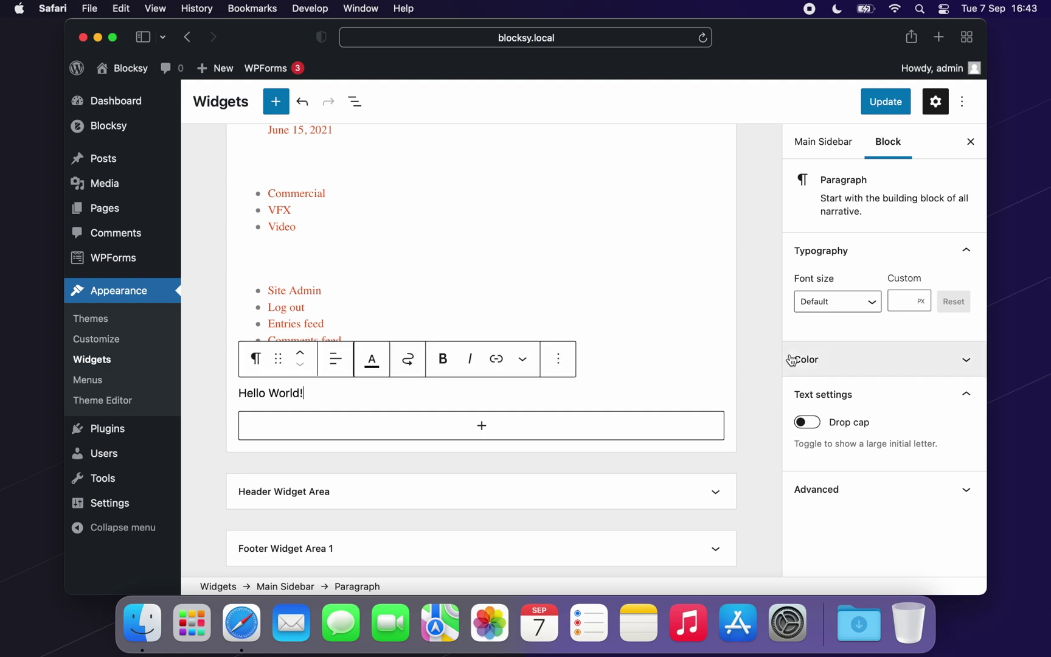
pyautogui.click(806, 359)
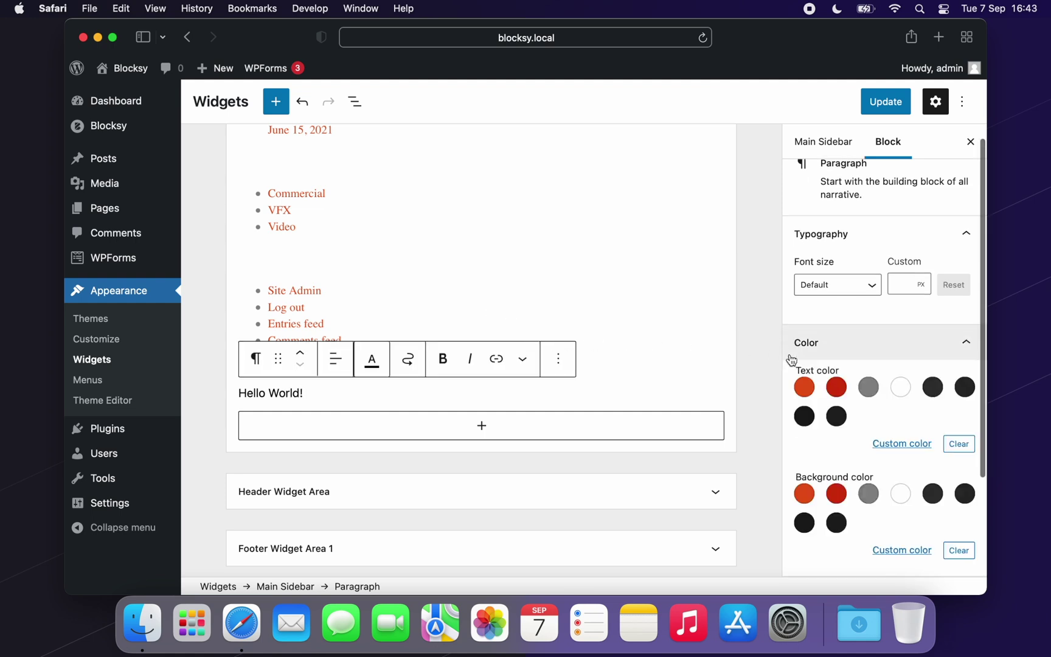
pyautogui.click(900, 387)
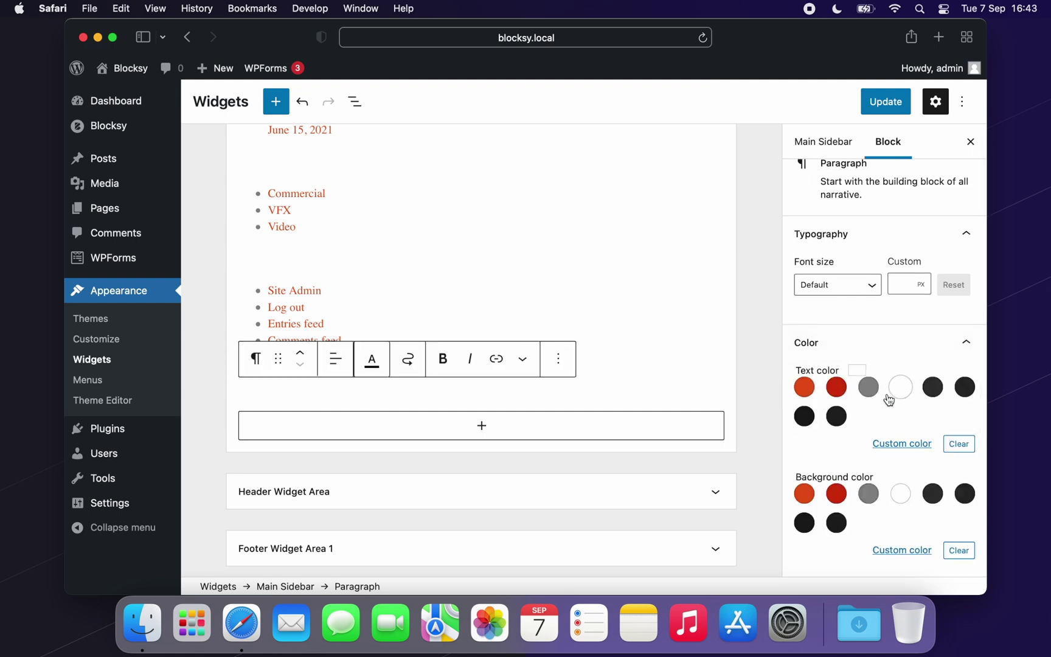
# - Insert a Contact Info legacy widget, save the widgets, and view the front page
pyautogui.click(706, 436)
pyautogui.write('le')
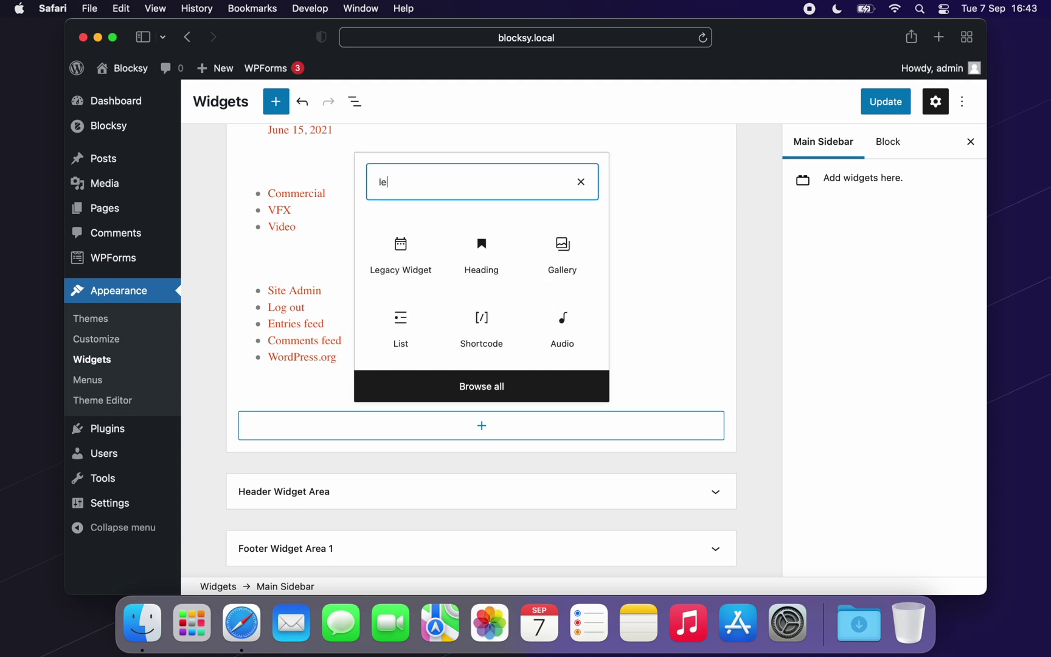
pyautogui.write('ga')
pyautogui.click(400, 242)
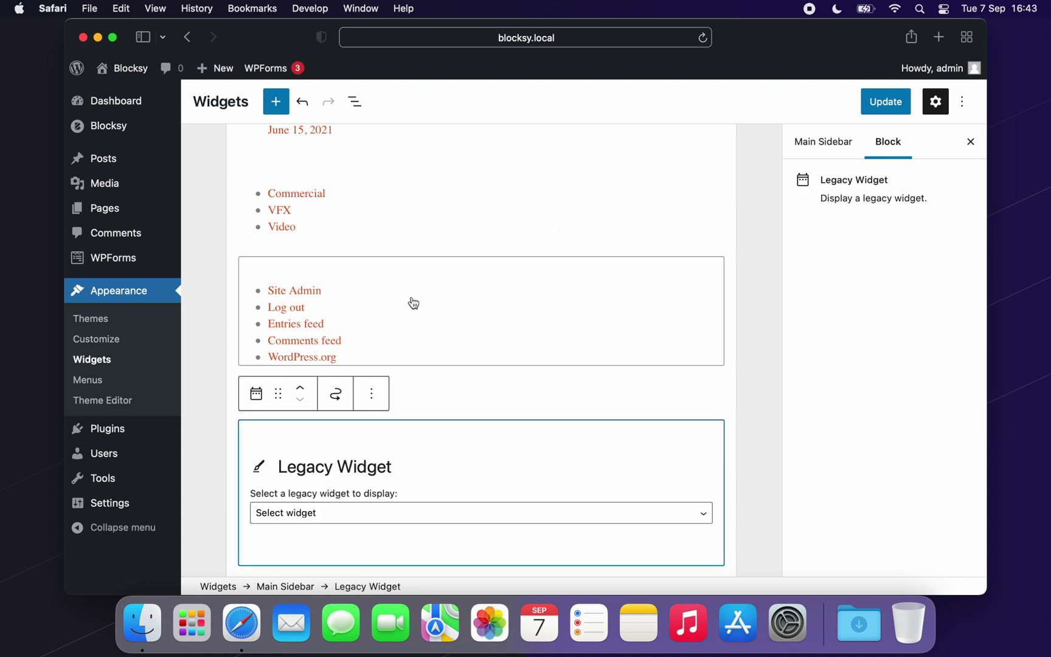
pyautogui.click(422, 512)
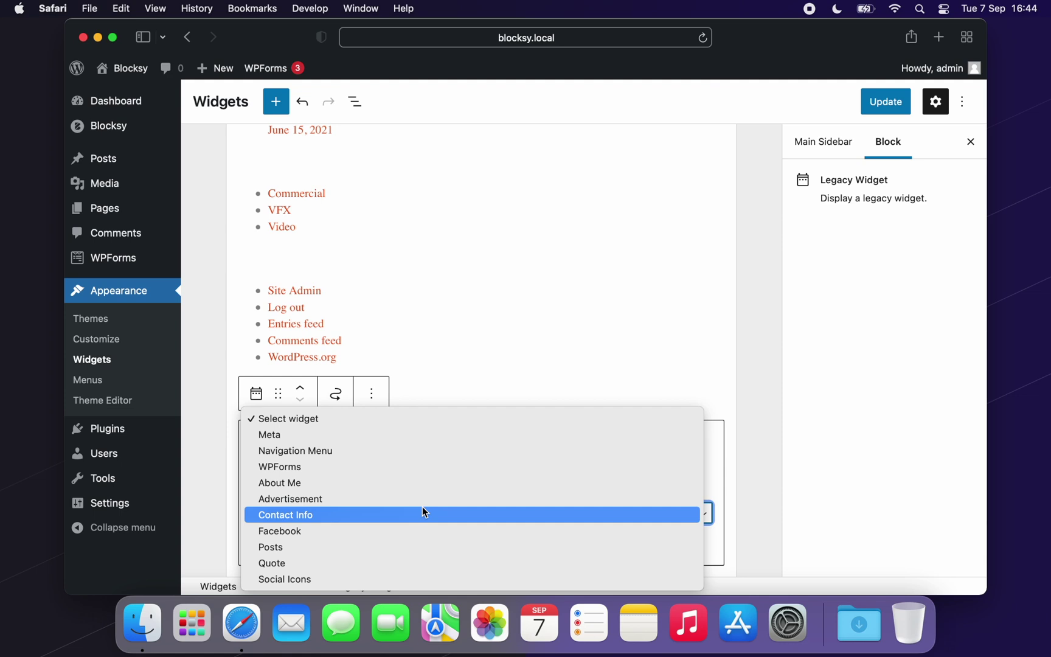
pyautogui.click(422, 514)
pyautogui.scroll(-3, 523, 488)
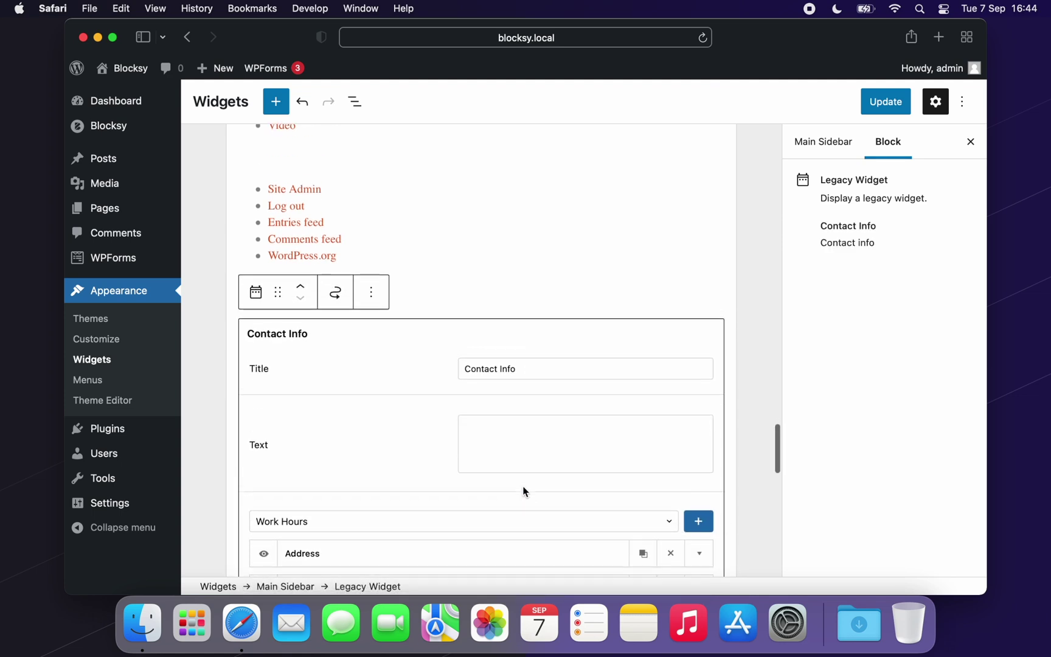
pyautogui.scroll(-1, 523, 490)
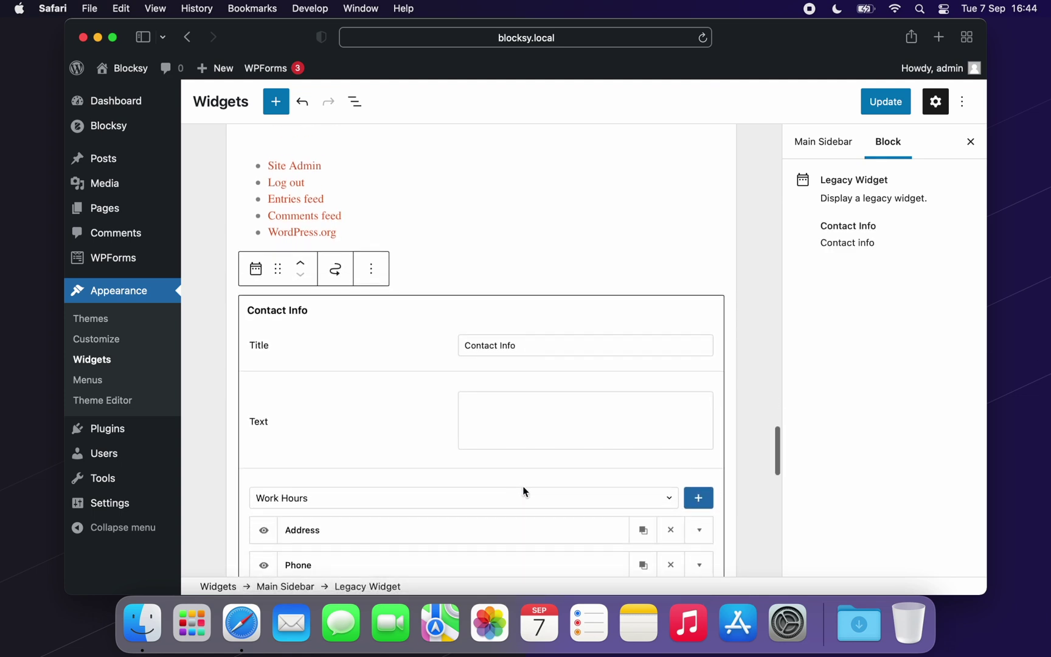
pyautogui.click(887, 106)
pyautogui.scroll(5, 700, 205)
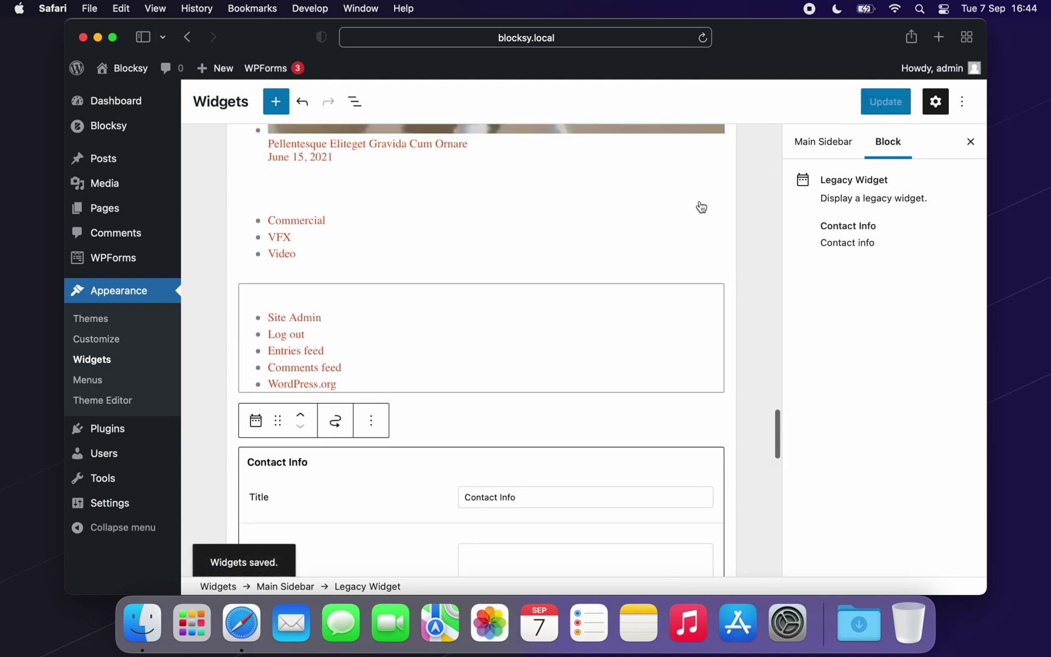
pyautogui.scroll(5, 701, 205)
pyautogui.scroll(5, 700, 209)
pyautogui.scroll(5, 701, 212)
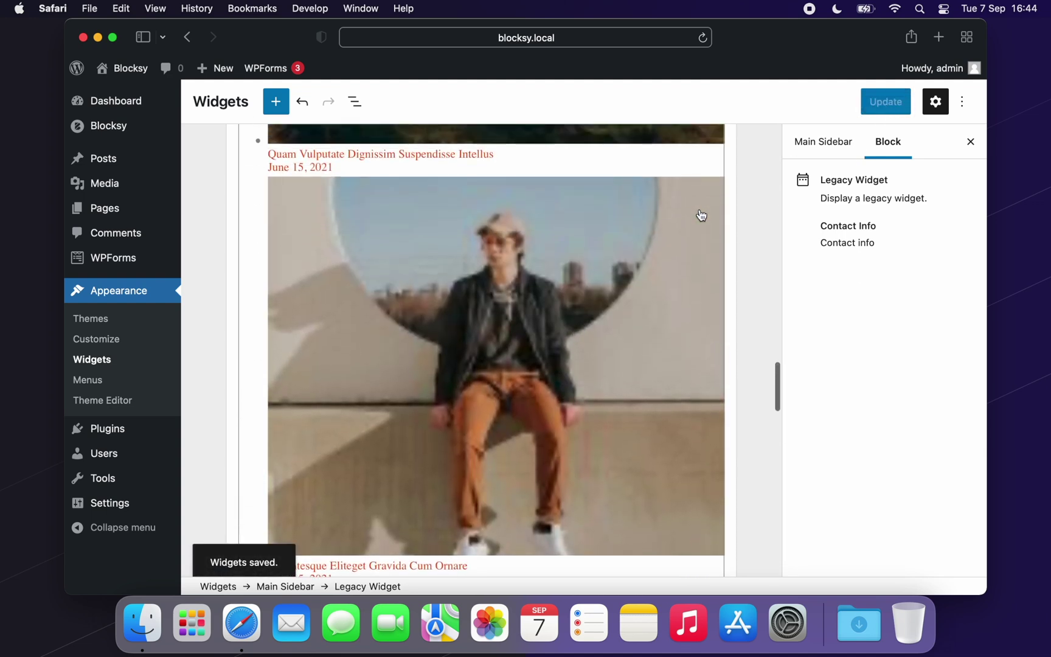
pyautogui.click(131, 69)
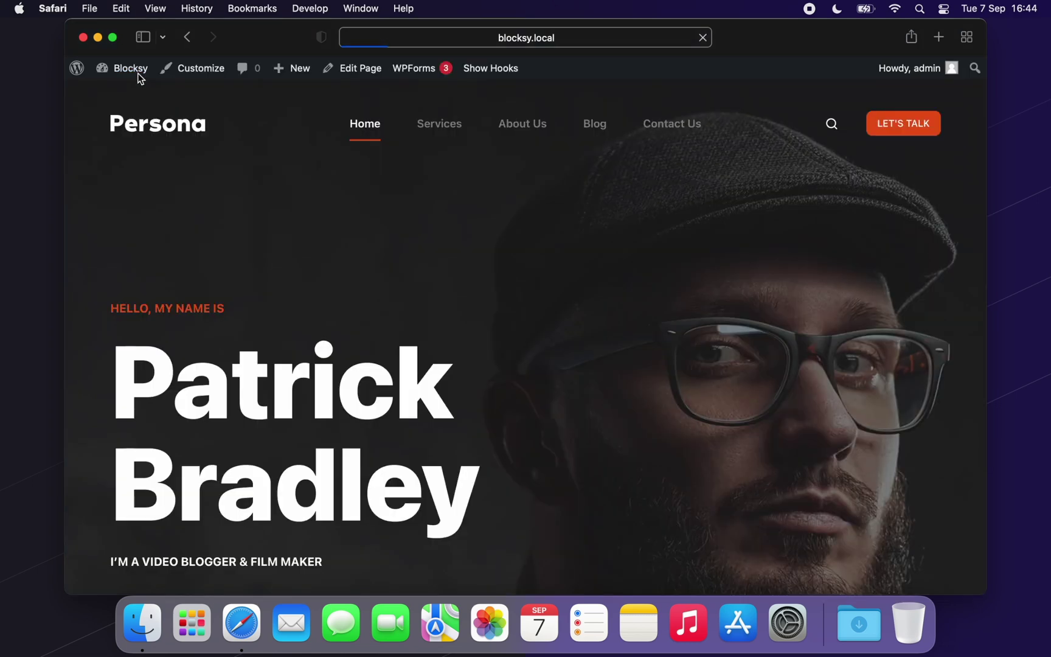
# - Open the Blog's 'Pellentesque Eliteget Gravida Cum Ornare' post to review its sidebar widgets
pyautogui.click(594, 122)
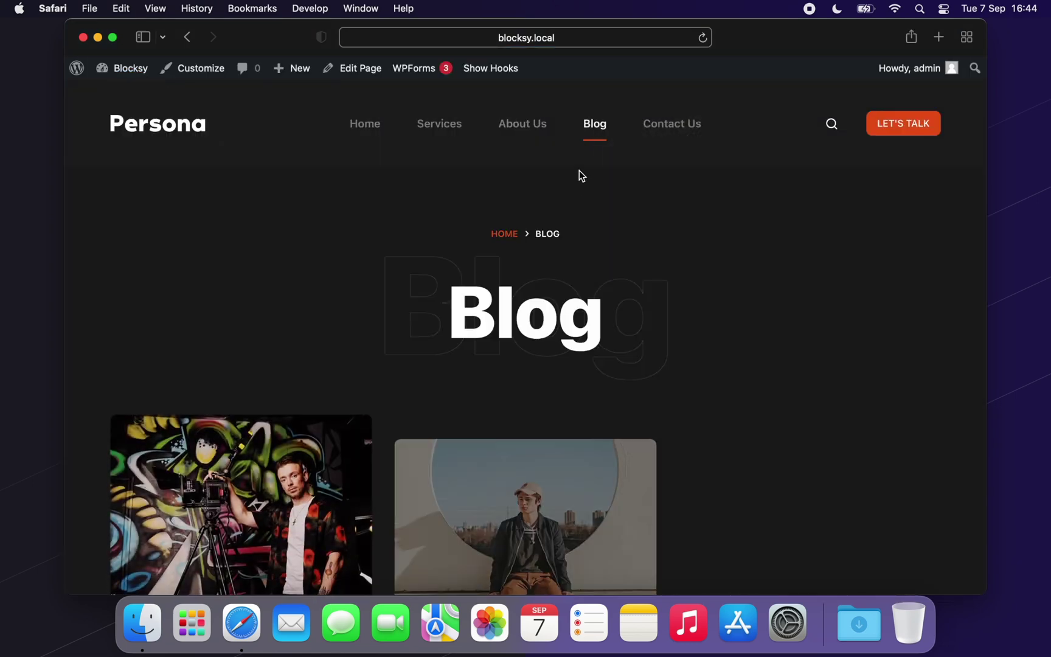
pyautogui.click(597, 443)
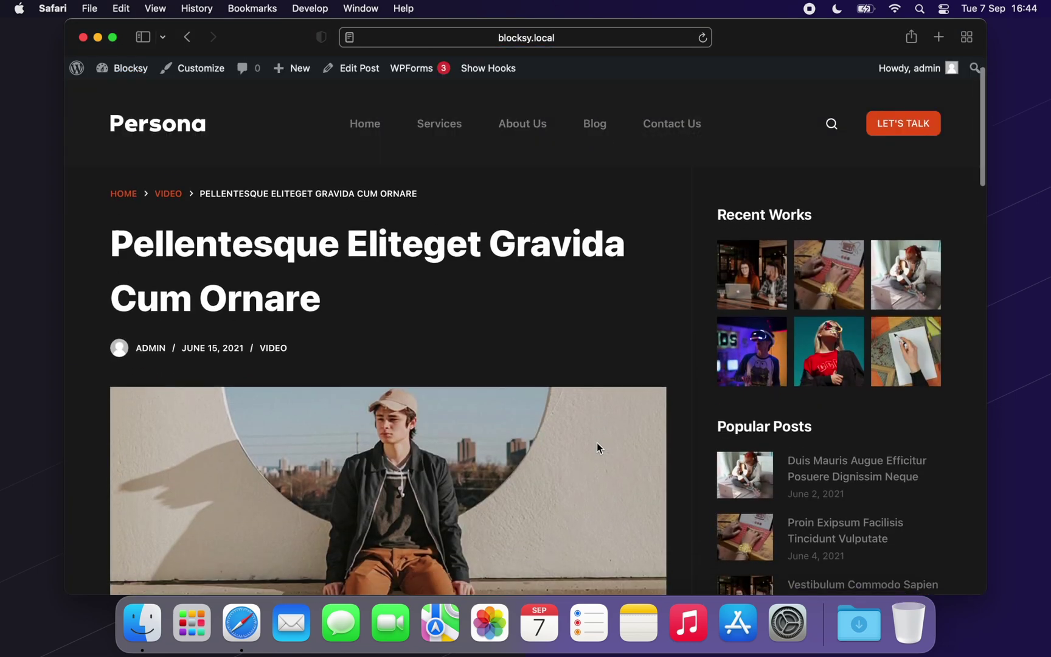
pyautogui.scroll(-5, 596, 442)
pyautogui.scroll(-5, 597, 442)
pyautogui.scroll(-3, 810, 474)
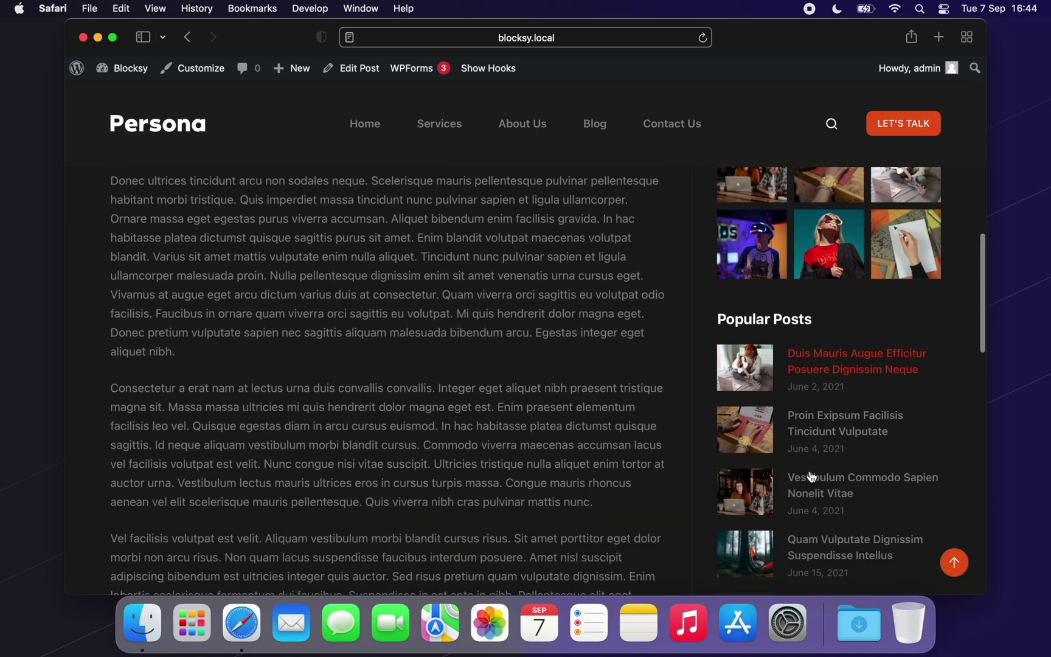
pyautogui.scroll(-8, 810, 475)
pyautogui.scroll(-3, 810, 474)
pyautogui.scroll(-5, 810, 474)
pyautogui.scroll(-2, 811, 474)
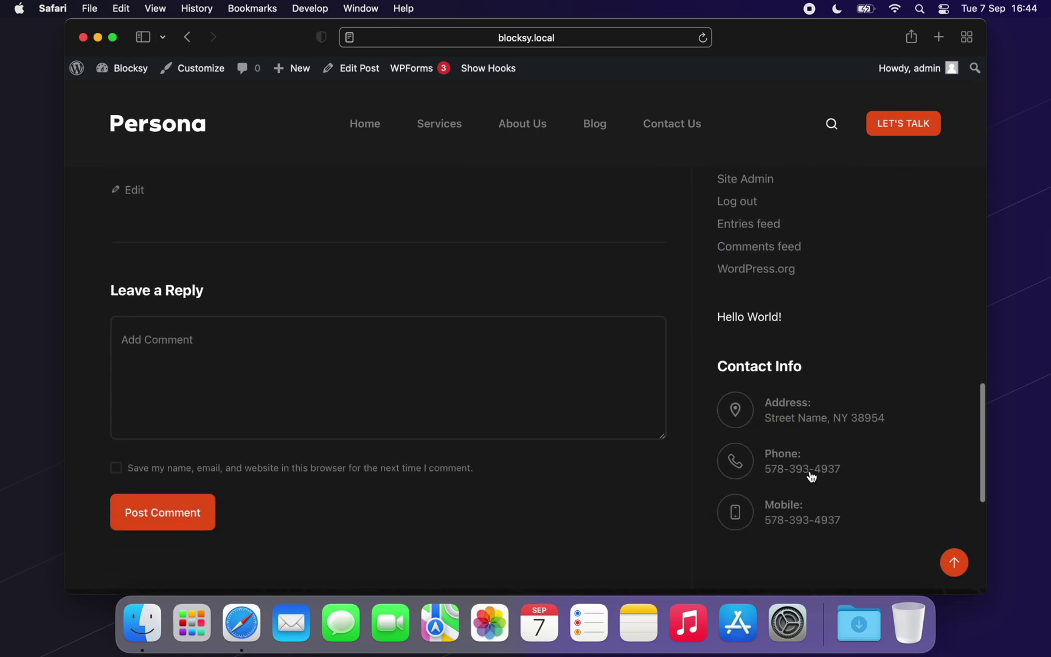
pyautogui.scroll(-4, 811, 474)
pyautogui.scroll(2, 810, 474)
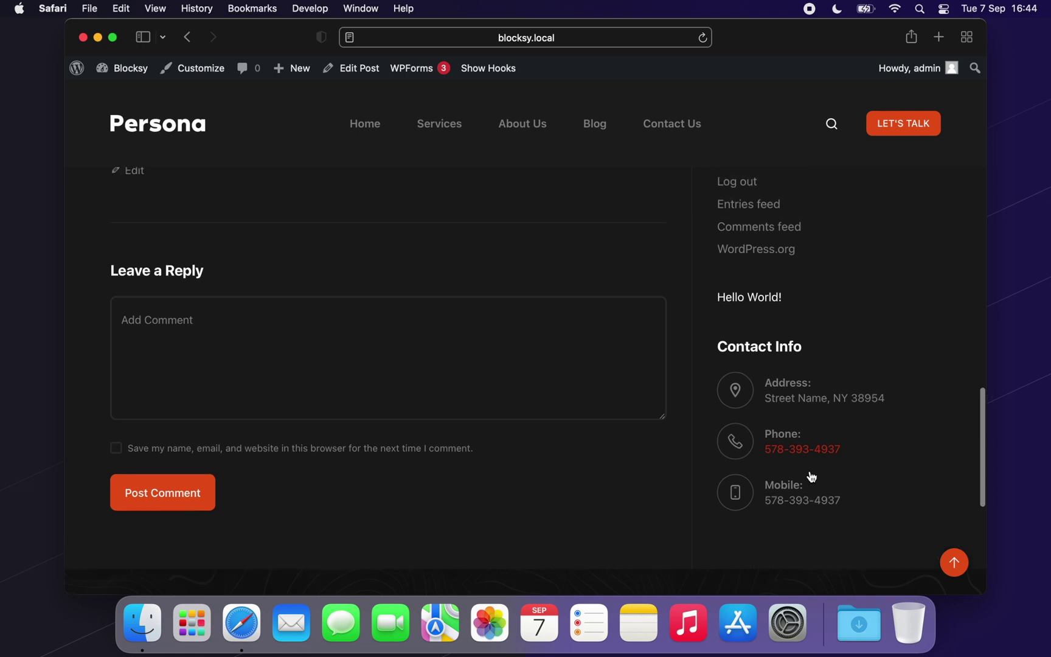
pyautogui.click(201, 68)
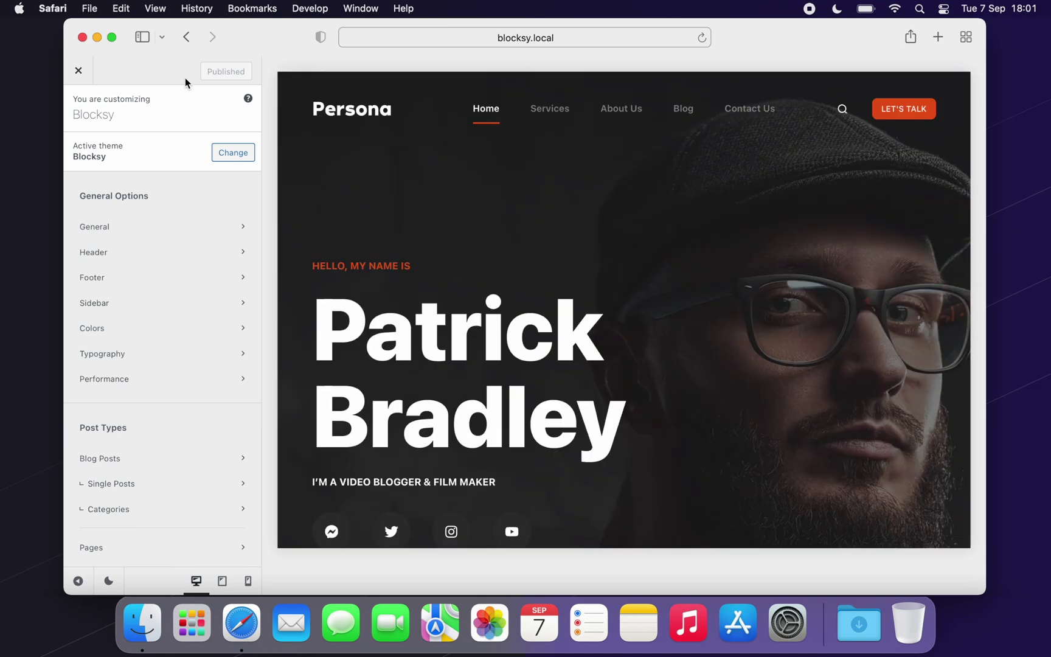
# - Drop a Widget Area into the header's bottom row holding a 'Hello World!' paragraph
pyautogui.click(151, 251)
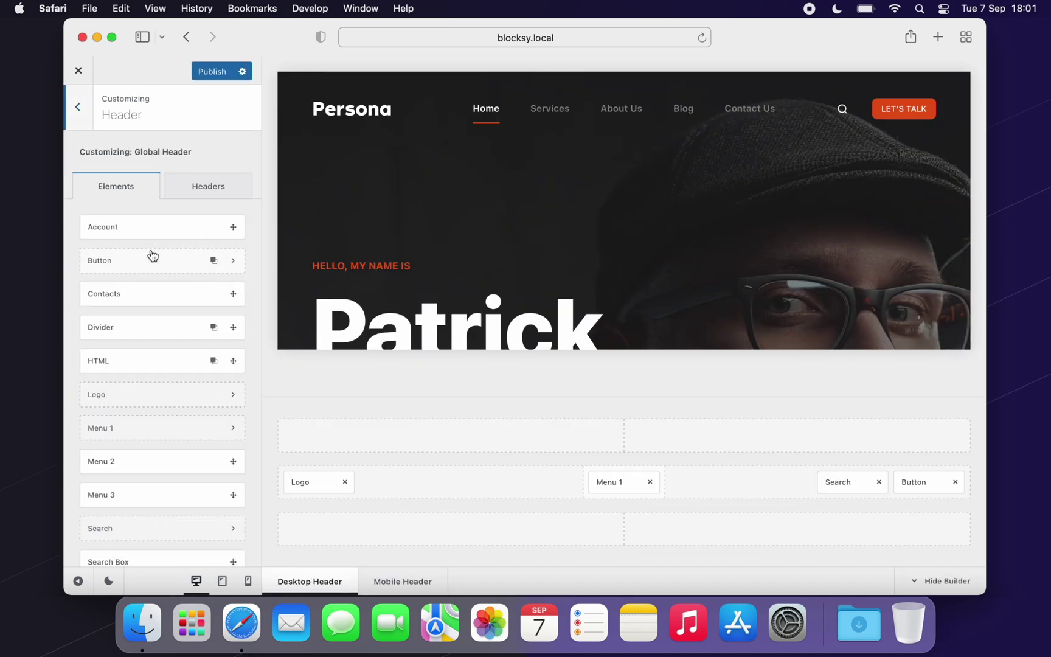
pyautogui.scroll(-5, 152, 252)
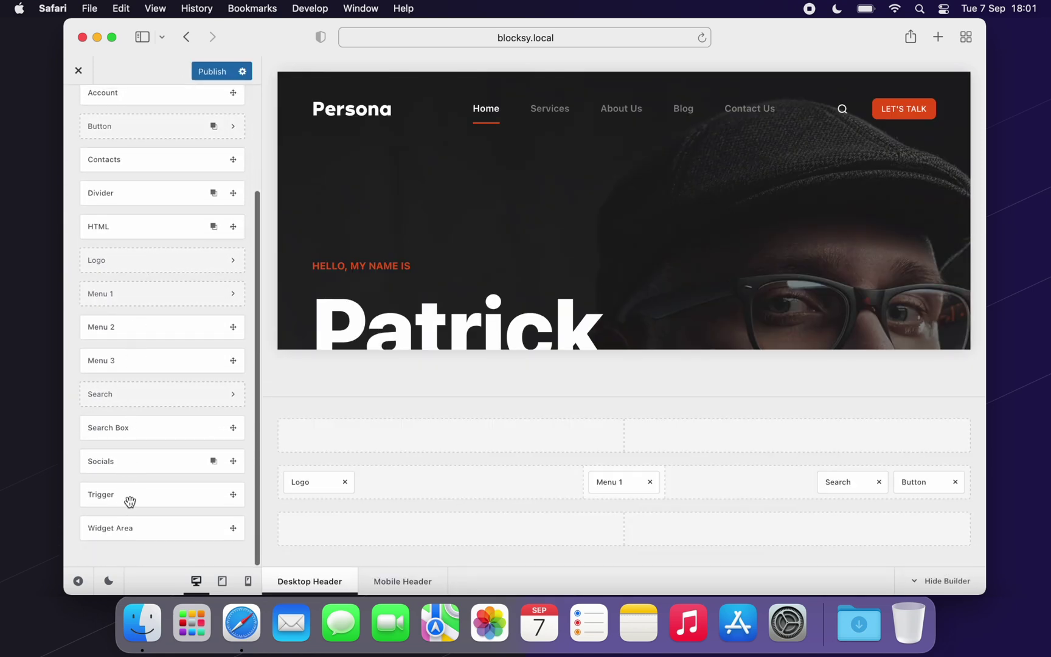
pyautogui.moveTo(131, 528)
pyautogui.mouseDown()
pyautogui.moveTo(659, 534)
pyautogui.moveTo(640, 532)
pyautogui.mouseUp()
pyautogui.click(618, 525)
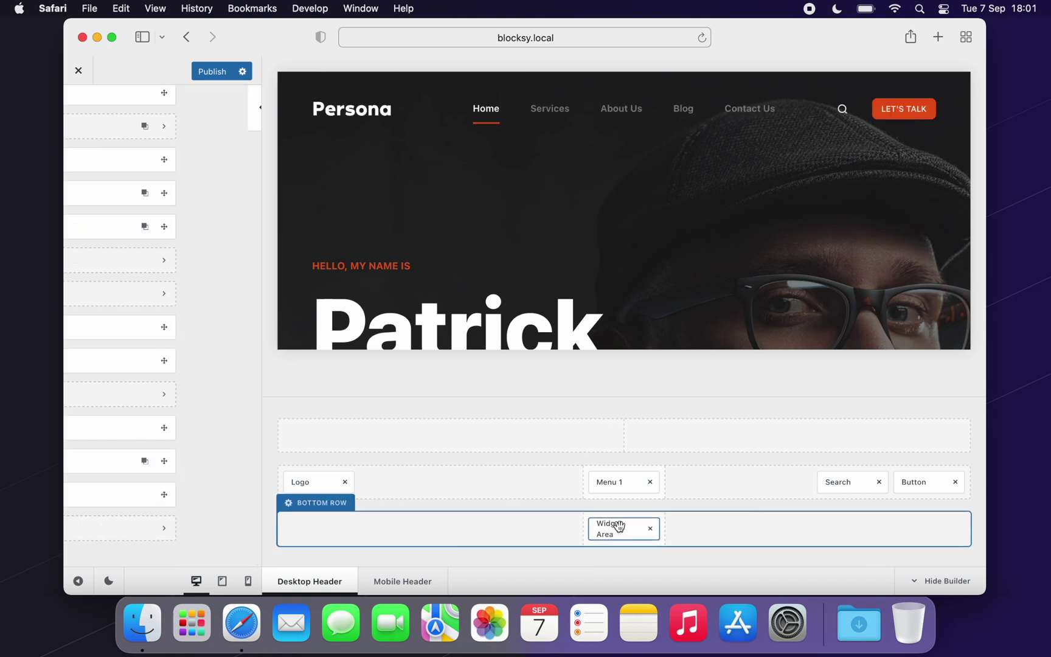
pyautogui.click(161, 221)
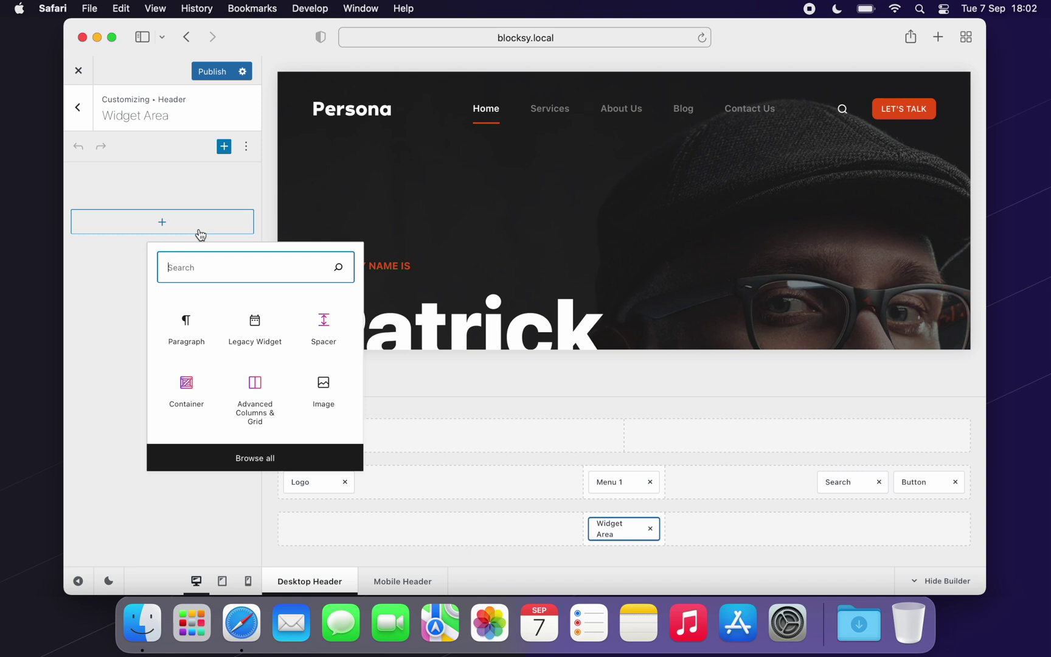
pyautogui.click(186, 327)
pyautogui.write('Hello World!')
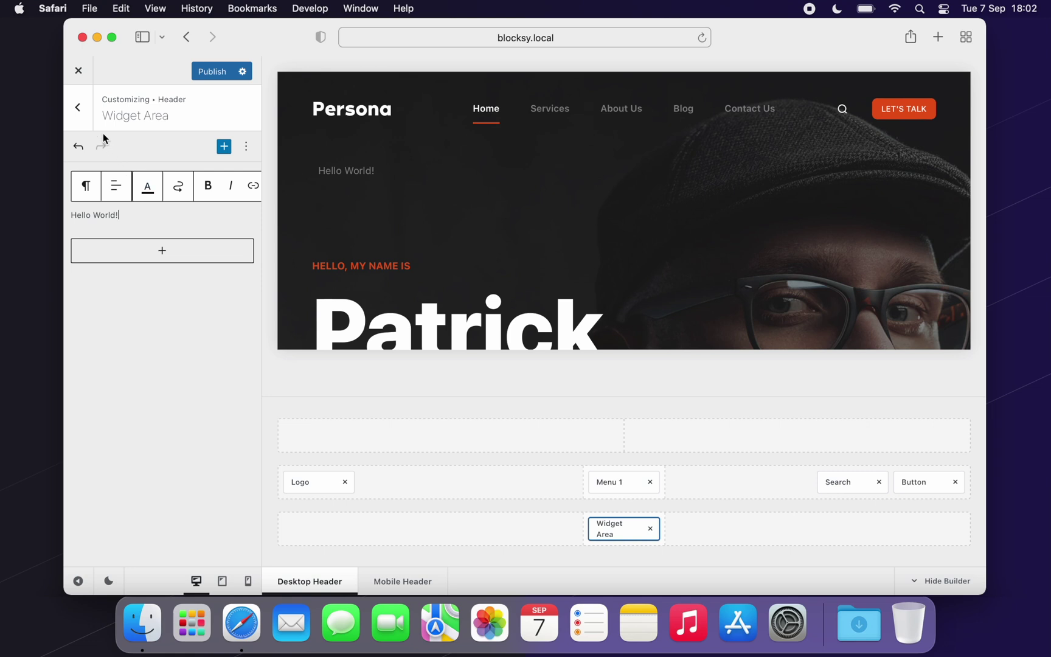
pyautogui.click(79, 108)
# - Switch from Header to the Footer builder and select Footer Widget Area 1
pyautogui.click(79, 71)
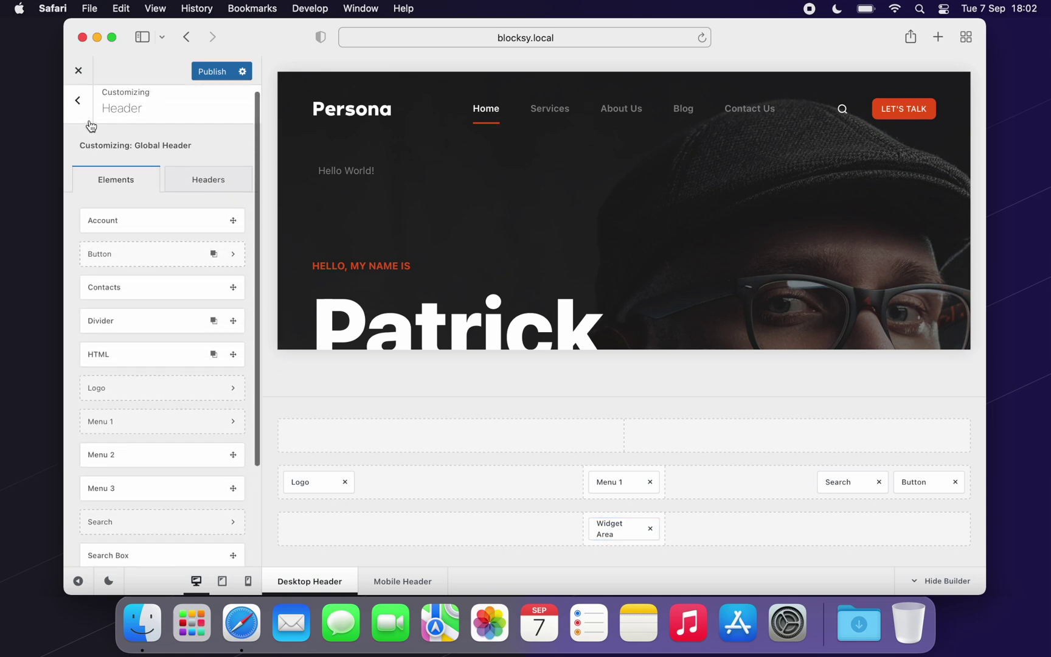
pyautogui.click(79, 108)
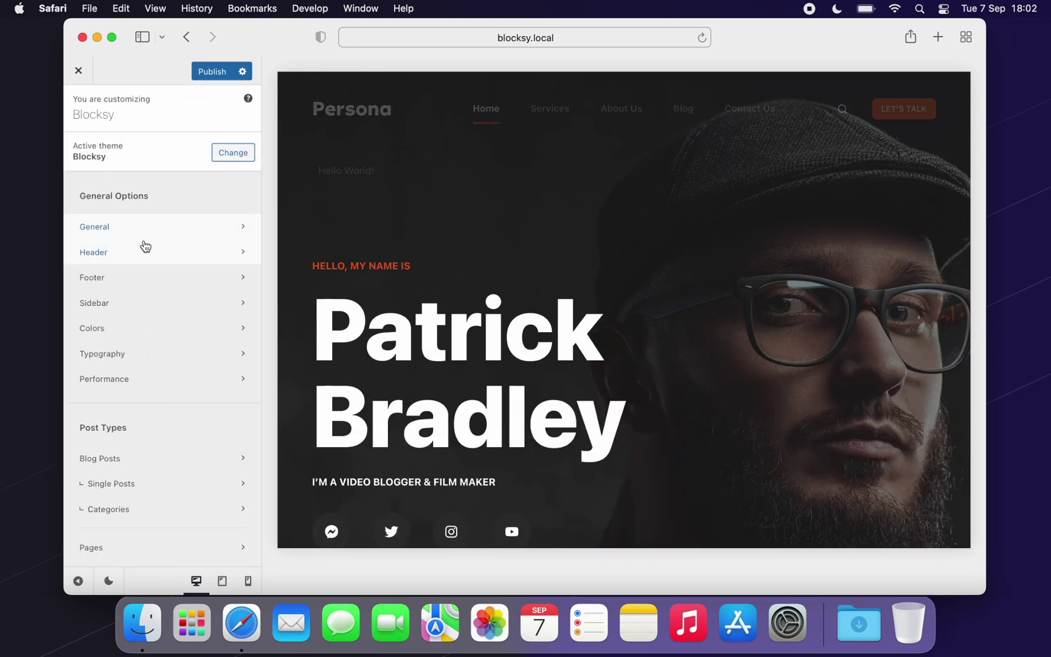
pyautogui.click(91, 278)
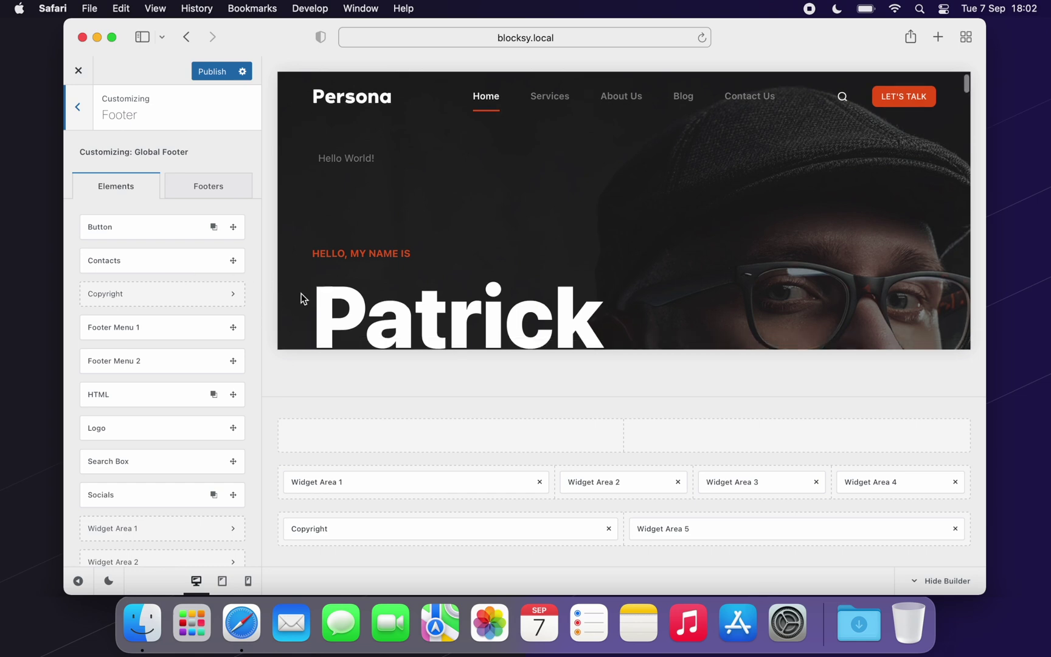
pyautogui.scroll(-3, 301, 293)
pyautogui.scroll(-3, 302, 293)
pyautogui.scroll(-5, 301, 294)
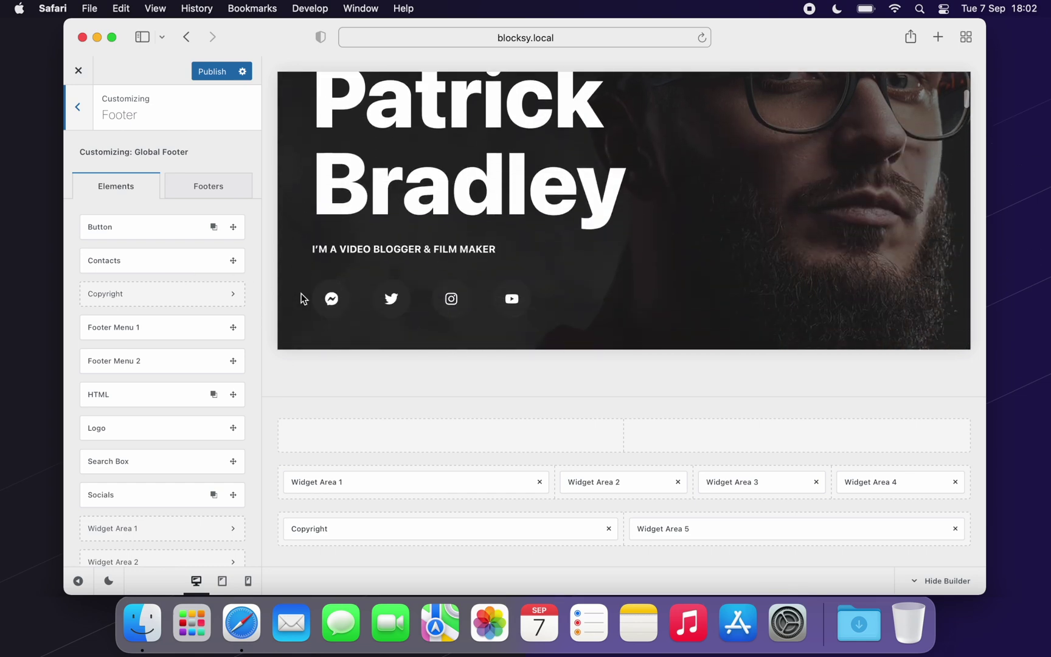
pyautogui.scroll(-5, 301, 293)
pyautogui.scroll(-5, 301, 293)
pyautogui.scroll(-5, 301, 293)
pyautogui.scroll(-5, 300, 294)
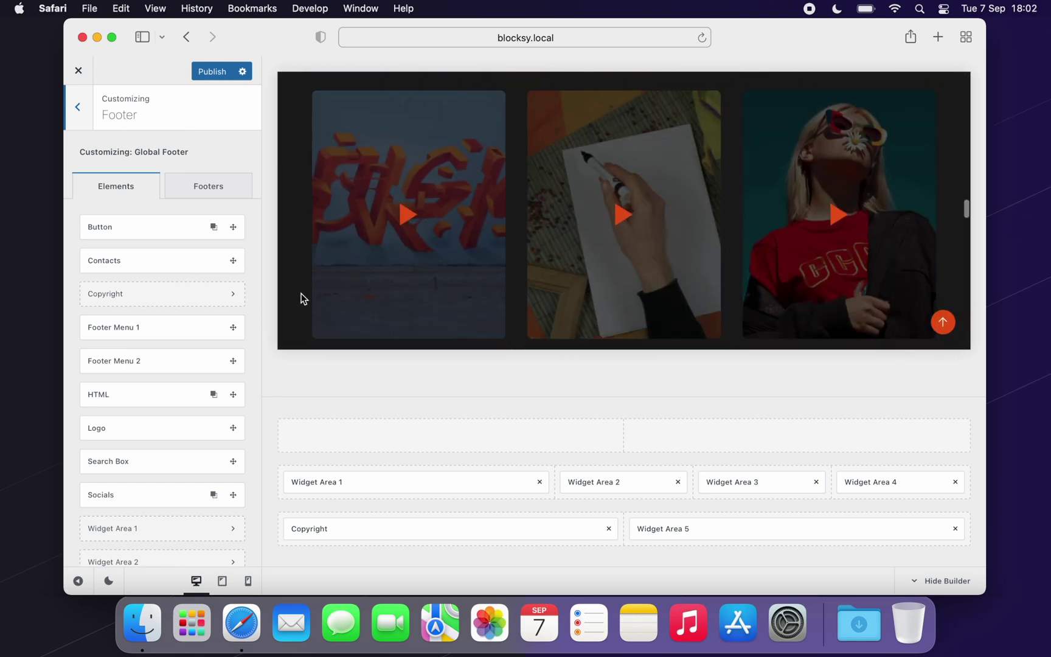
pyautogui.scroll(-5, 301, 293)
pyautogui.scroll(-5, 301, 293)
pyautogui.scroll(-5, 301, 293)
pyautogui.scroll(-5, 301, 294)
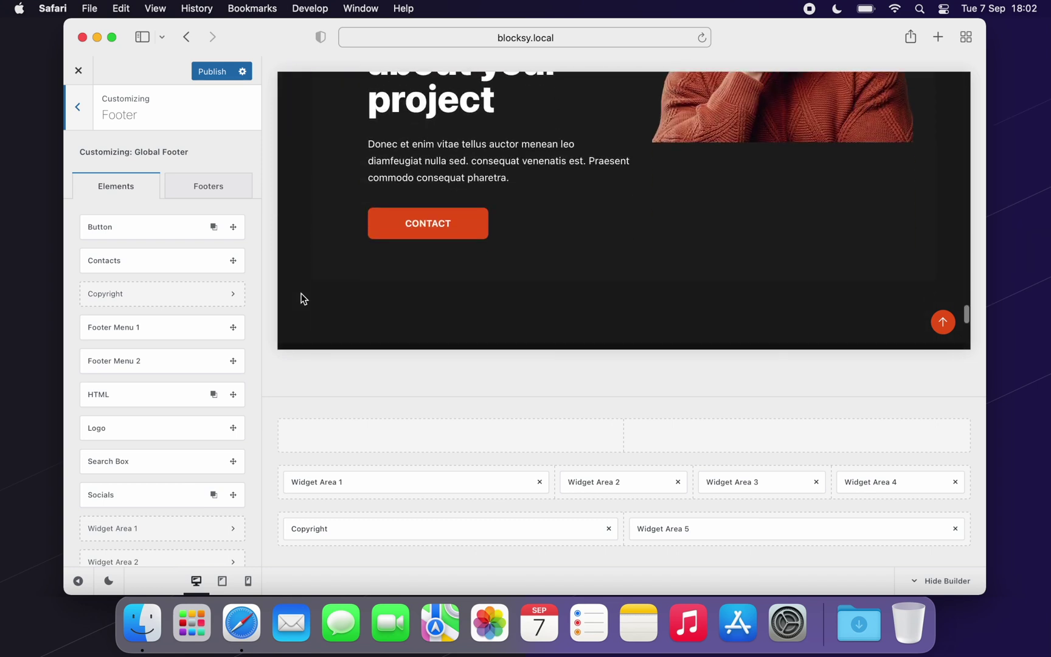
pyautogui.scroll(-5, 302, 293)
pyautogui.scroll(-3, 301, 293)
pyautogui.scroll(-2, 302, 293)
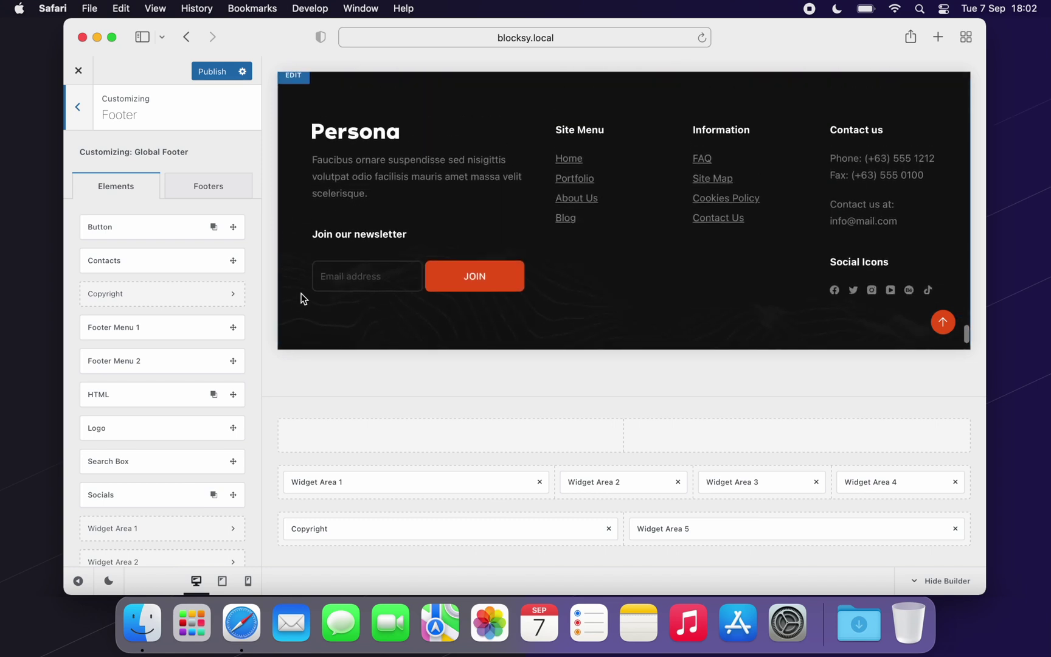
pyautogui.click(389, 477)
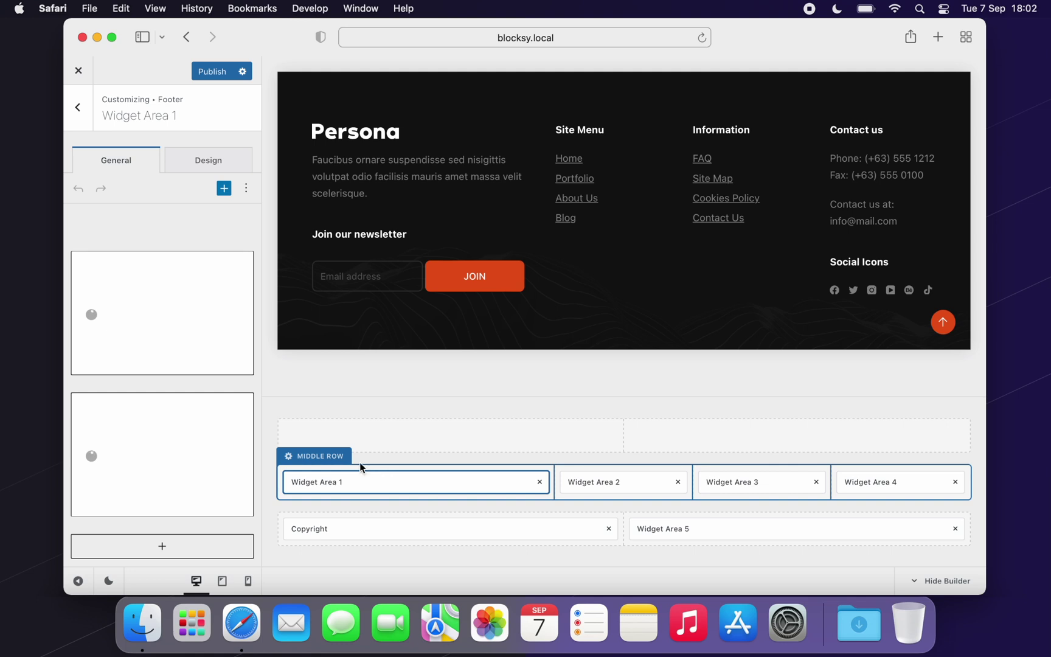
# - Select the newsletter signup form, try moving it up and down, then remove it
pyautogui.click(120, 359)
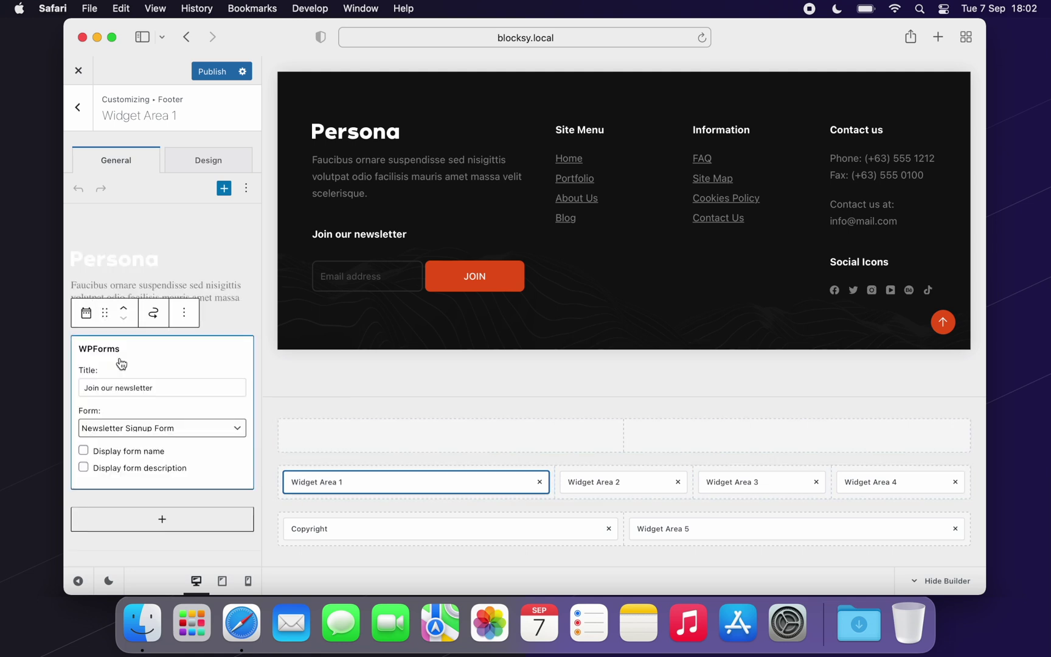
pyautogui.click(122, 314)
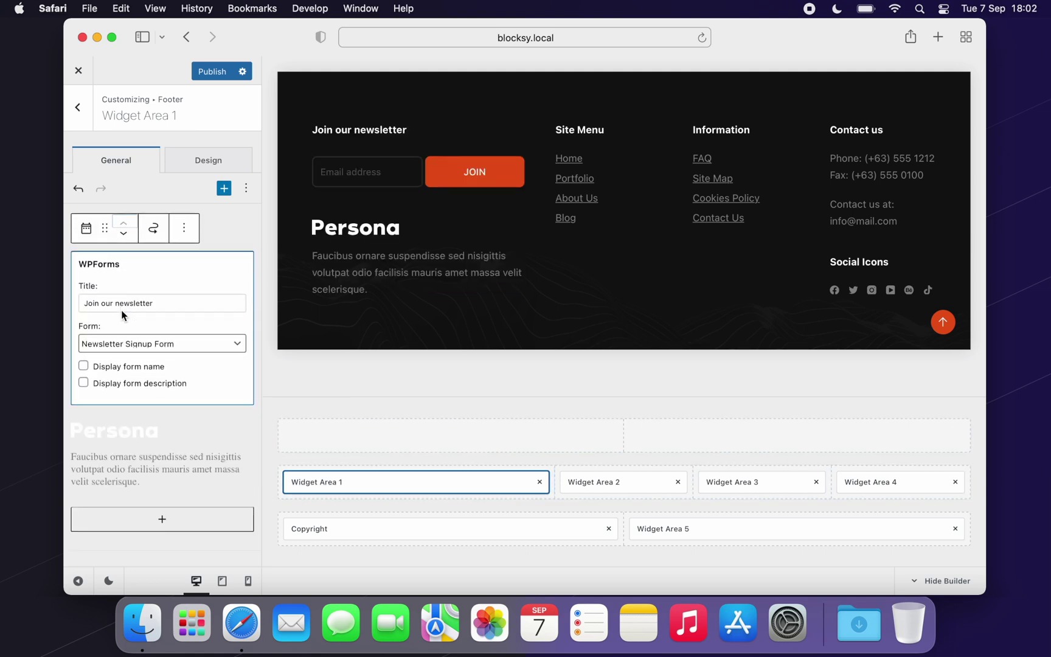
pyautogui.click(124, 236)
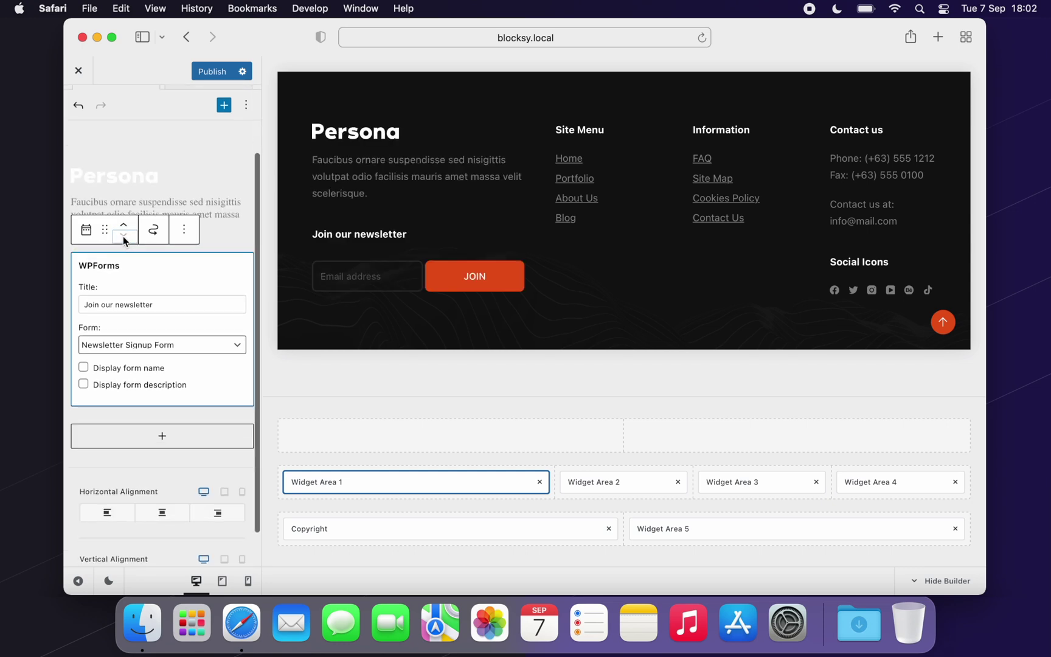
pyautogui.click(185, 229)
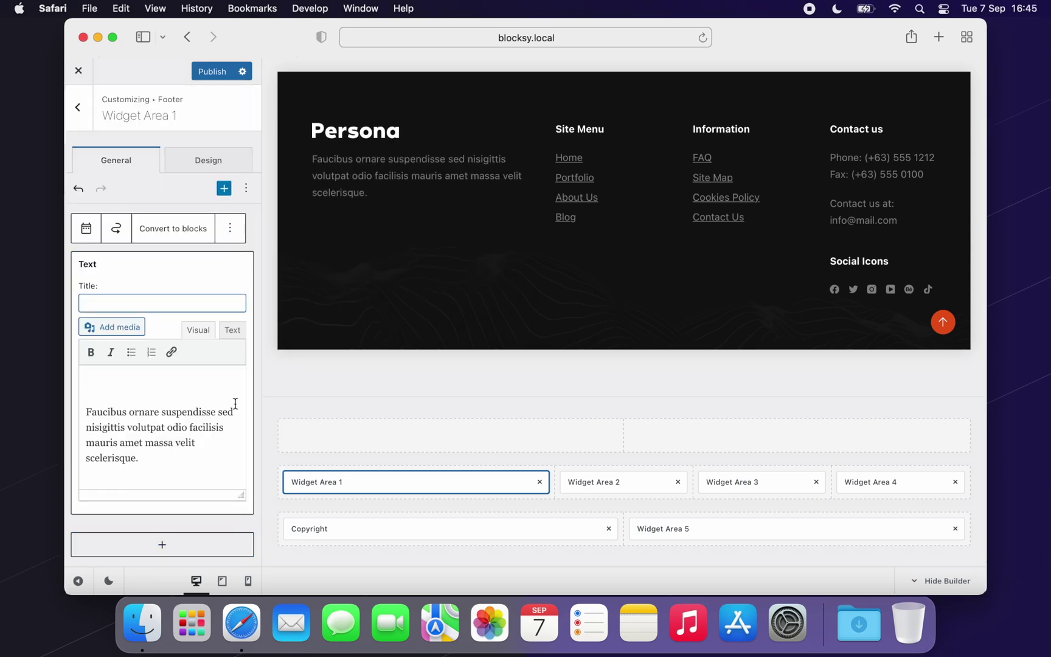
# - Inspect the Site Menu block settings in Widget Area 2, then reopen Widget Area 1
pyautogui.click(612, 482)
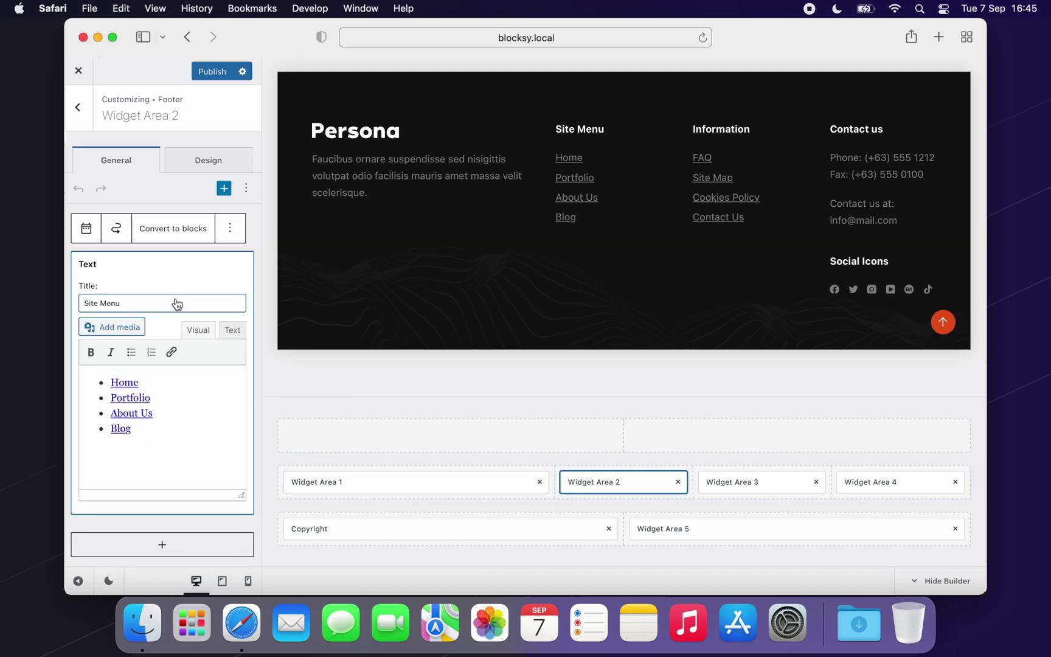
pyautogui.click(230, 228)
pyautogui.click(265, 270)
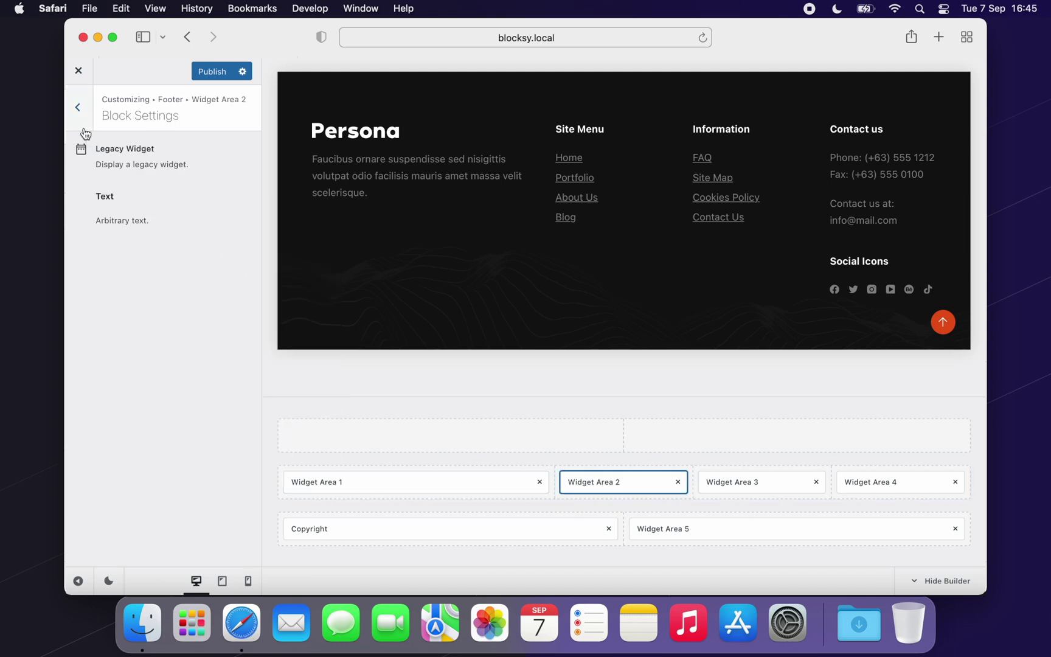
pyautogui.click(78, 107)
pyautogui.click(320, 482)
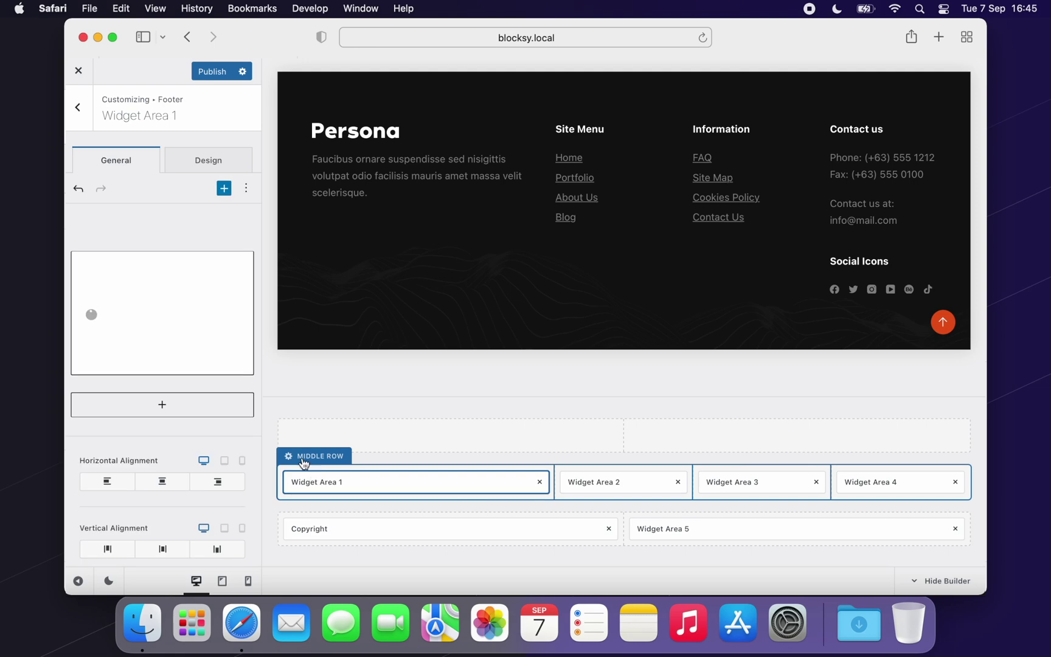
# - Insert a paragraph reading 'Hello!' under the Persona description block
pyautogui.click(161, 349)
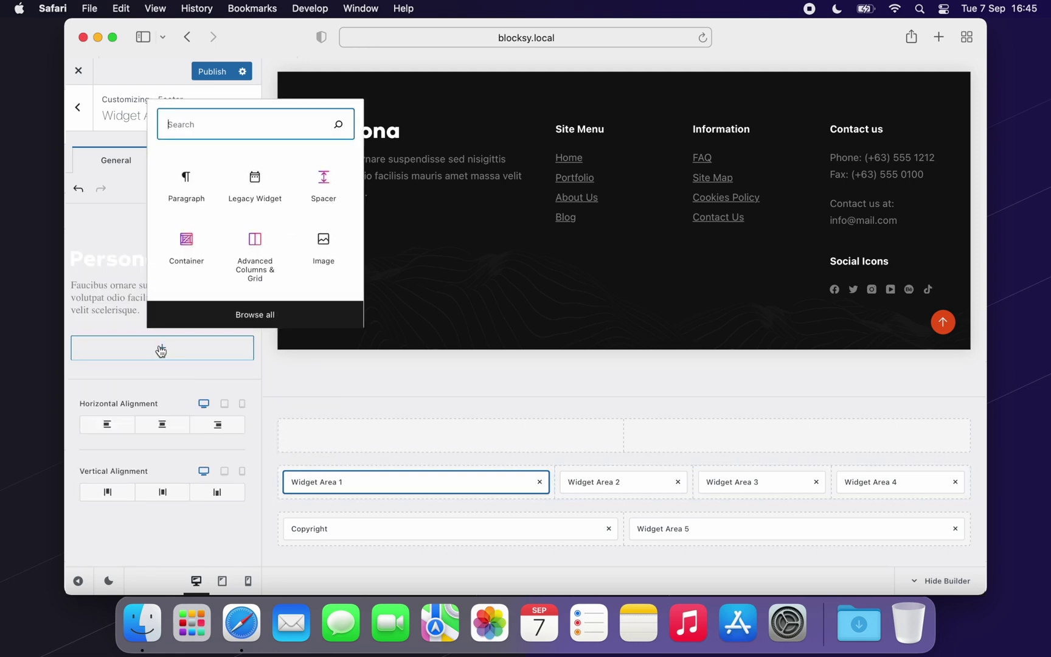
pyautogui.click(185, 185)
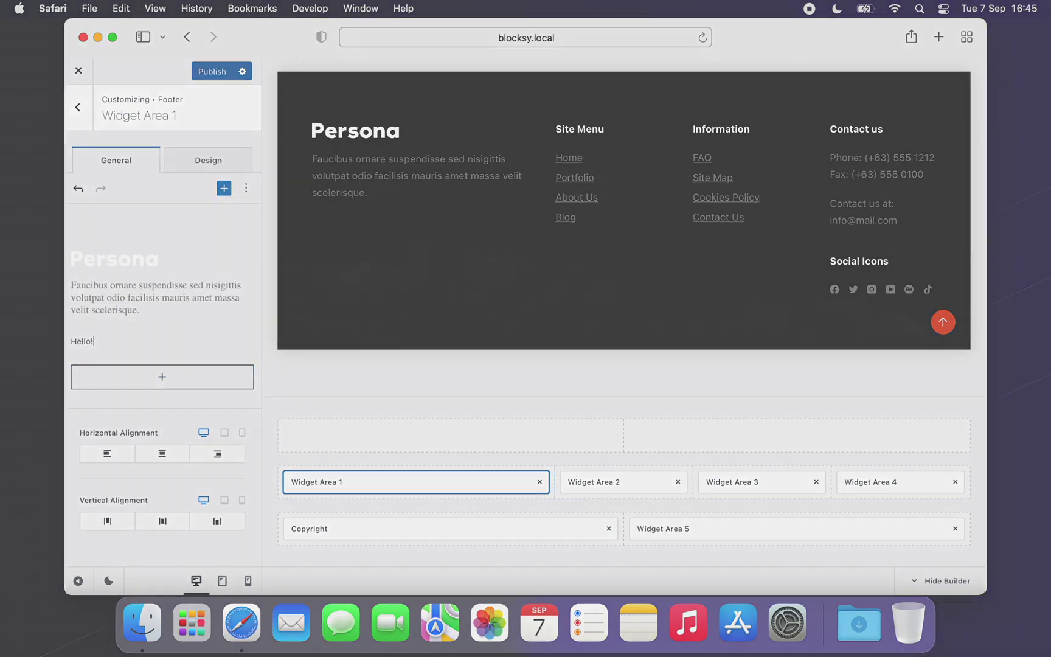